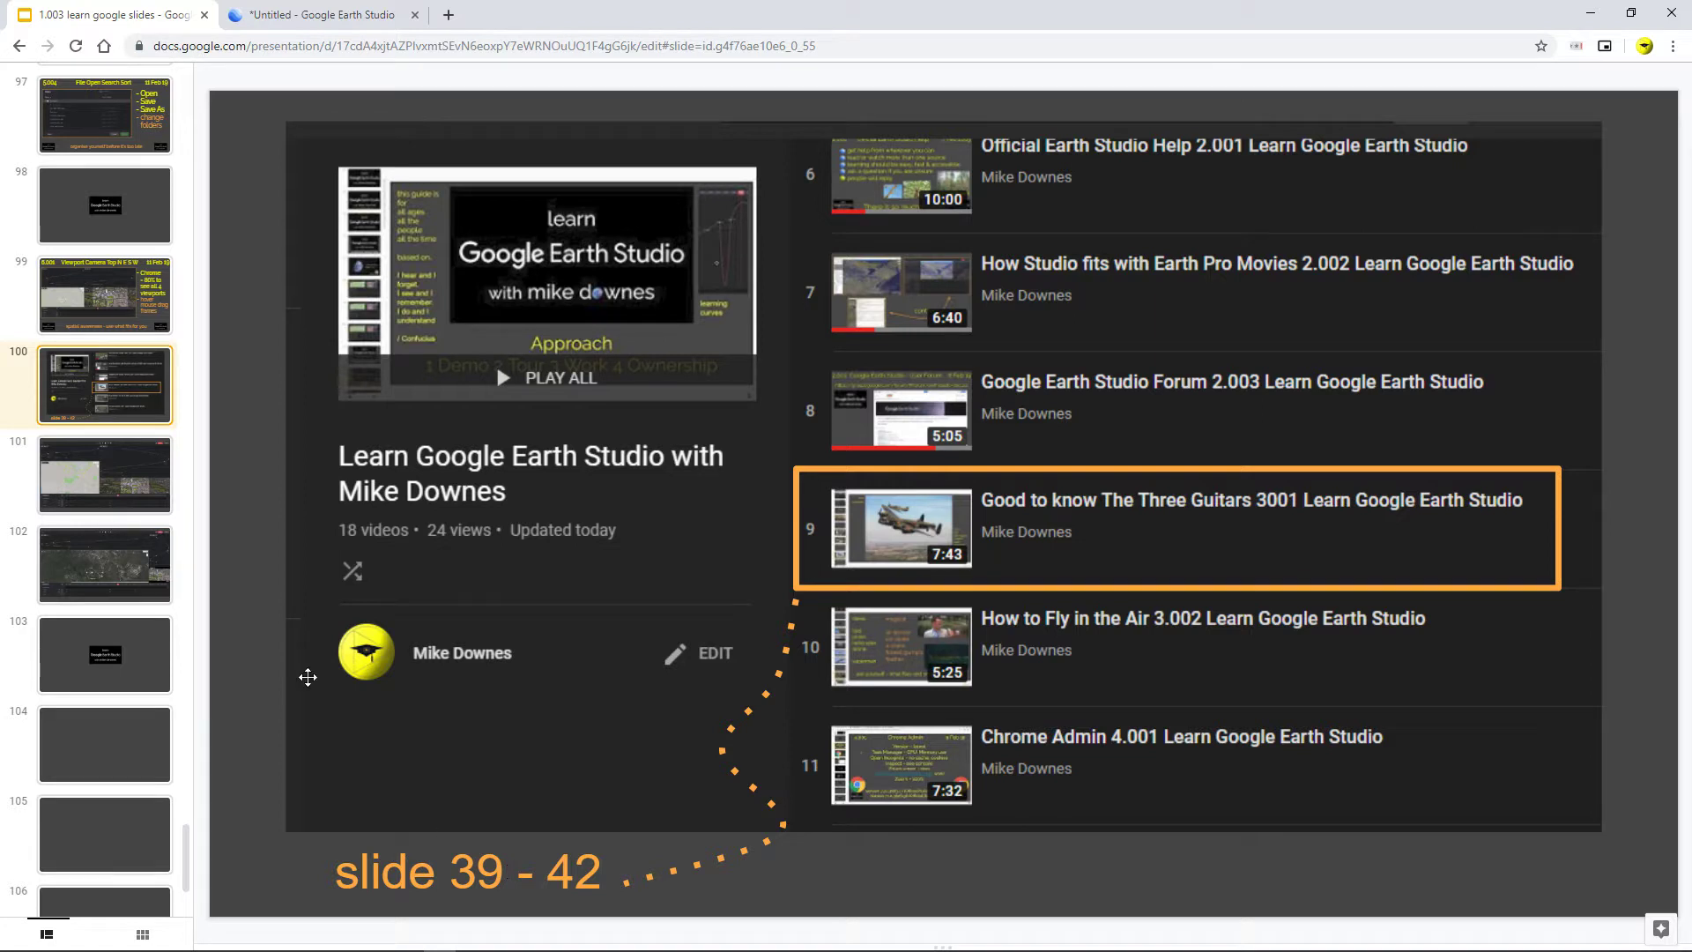
- Review slides 39 to 42 of the presentation, covering spatial awareness, car mirrors and the folded-cube exercise
scroll(97, 454, up, 20)
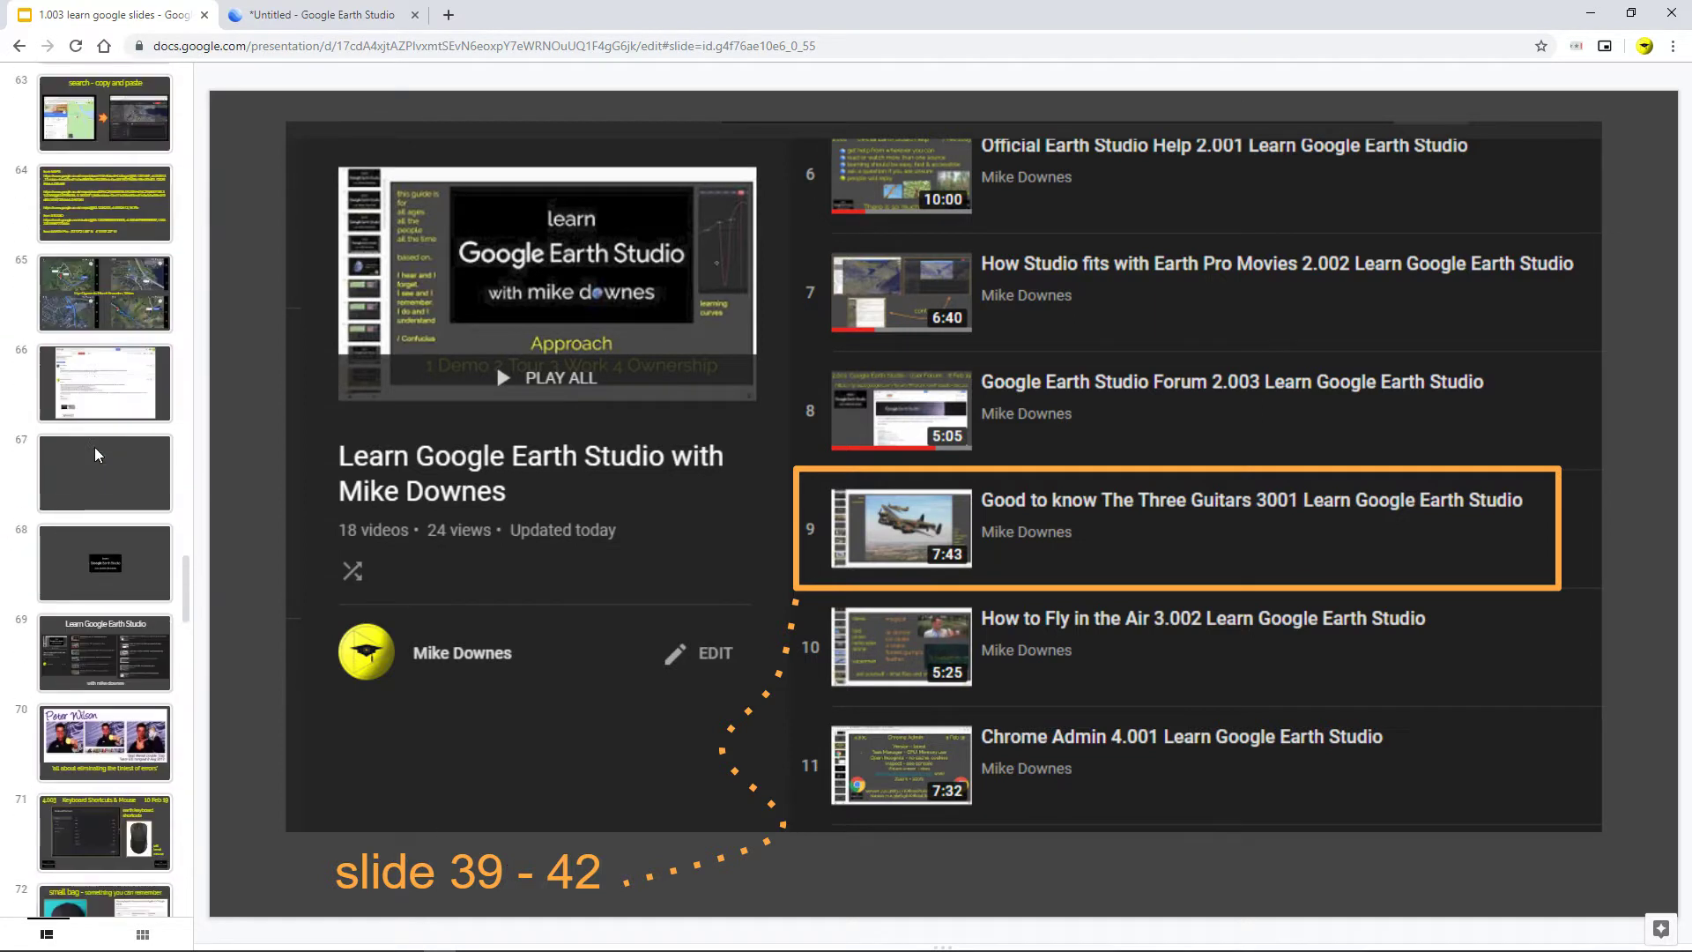
scroll(97, 455, up, 20)
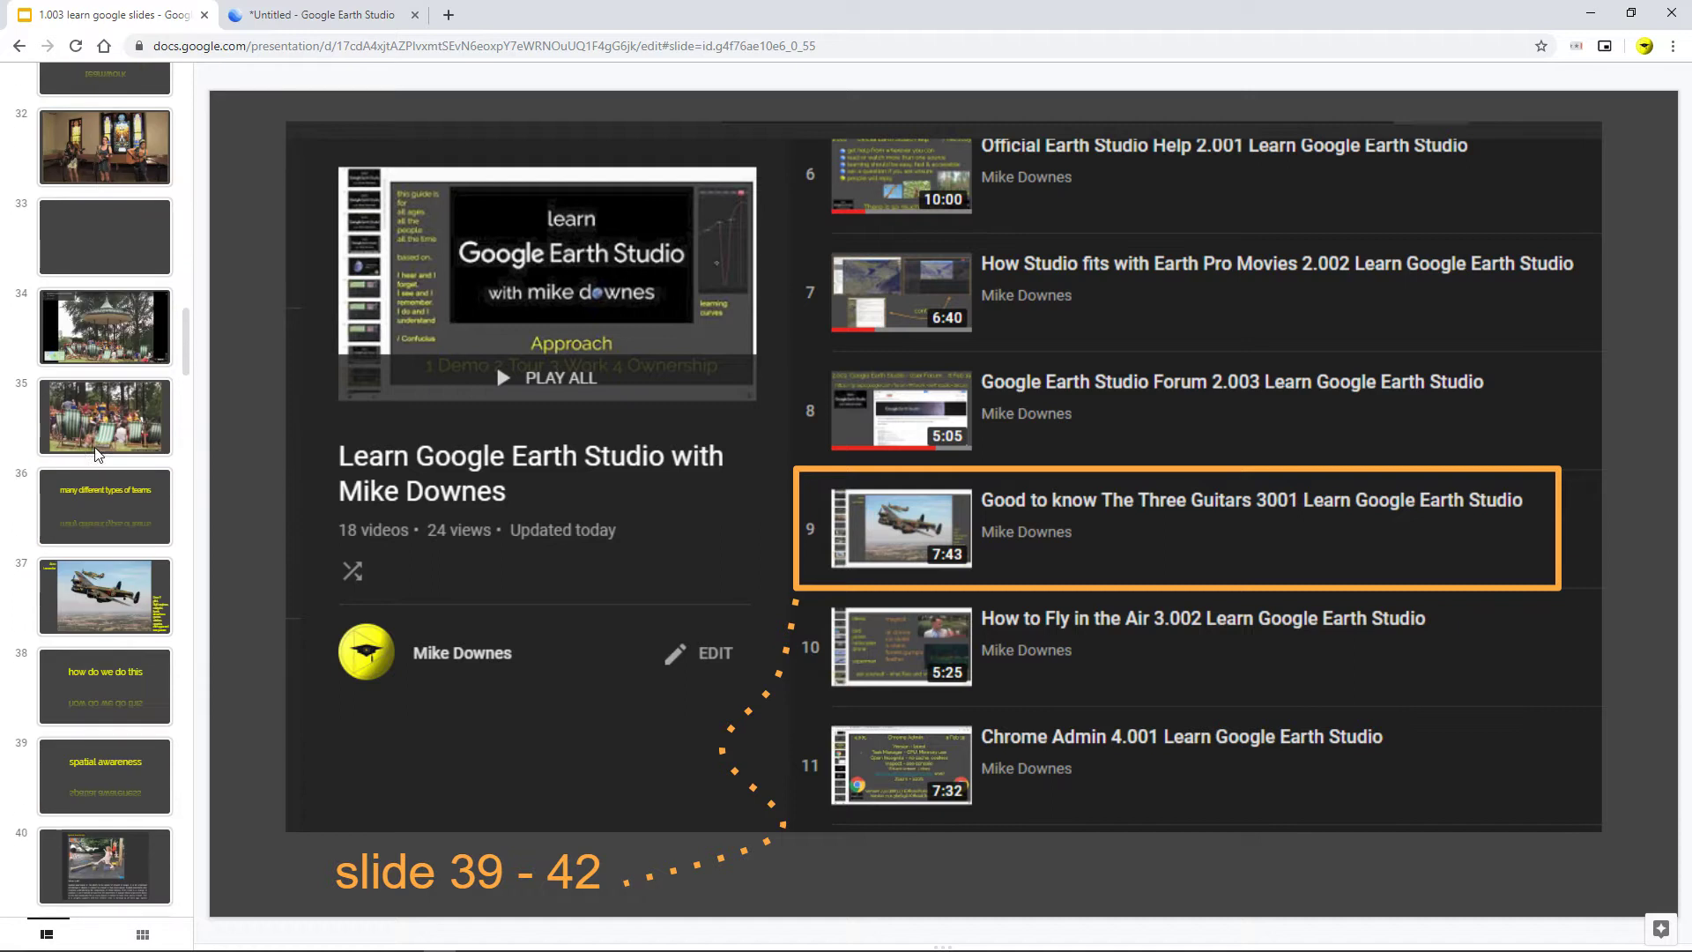
scroll(97, 455, down, 3)
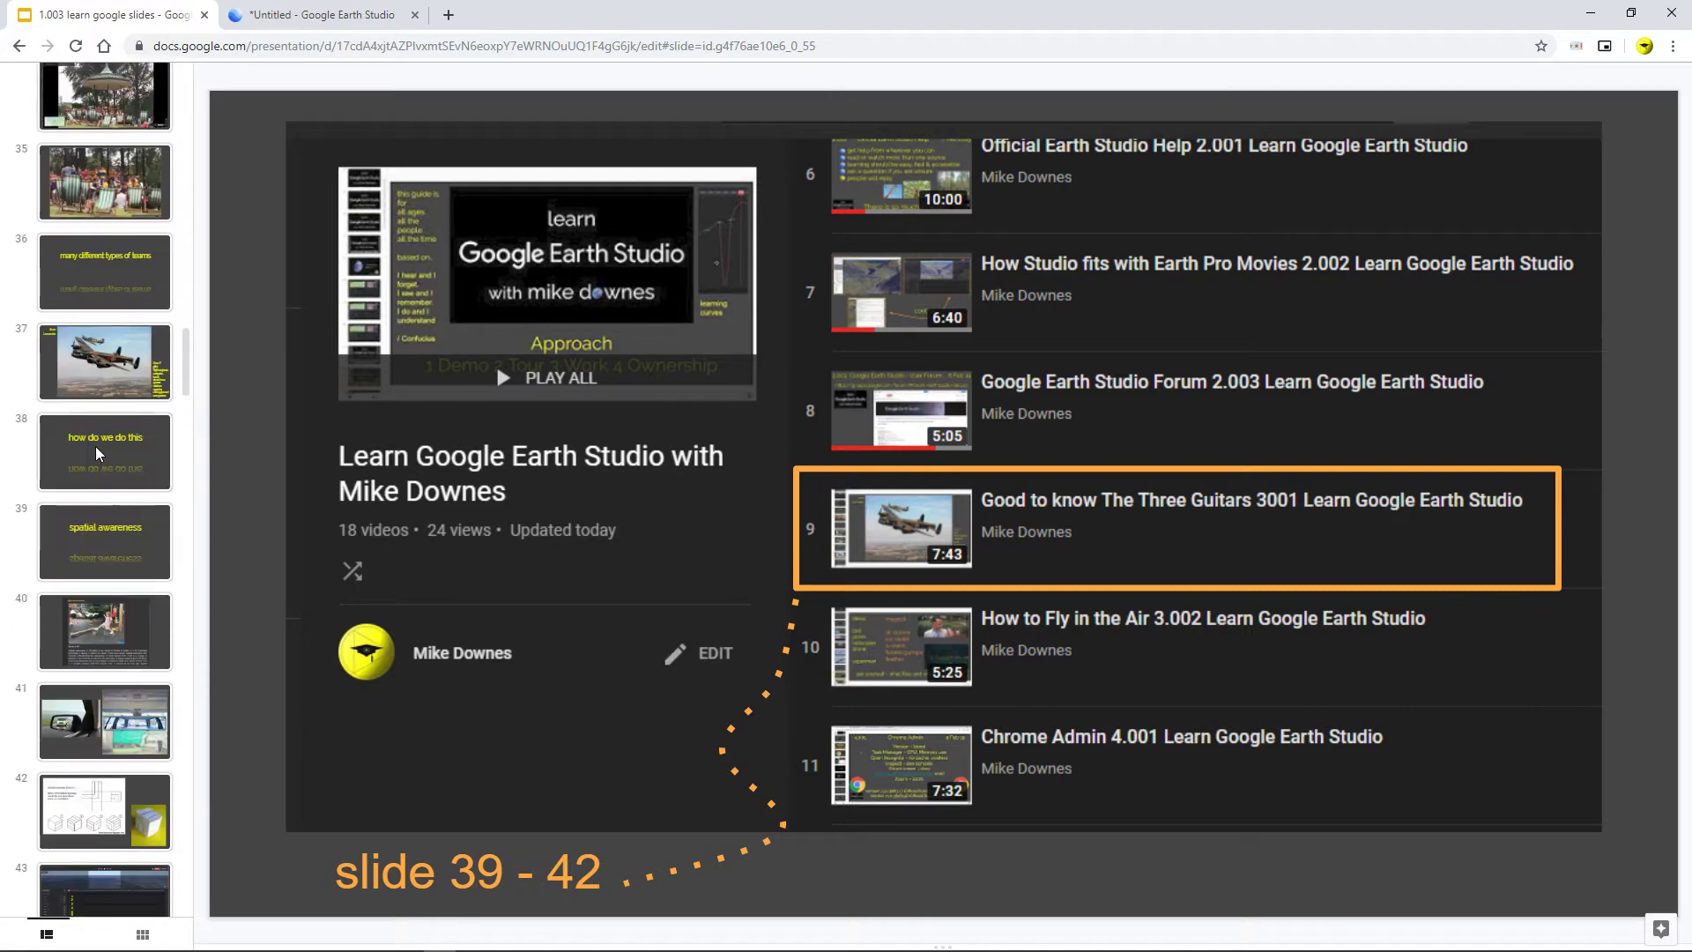
click(102, 528)
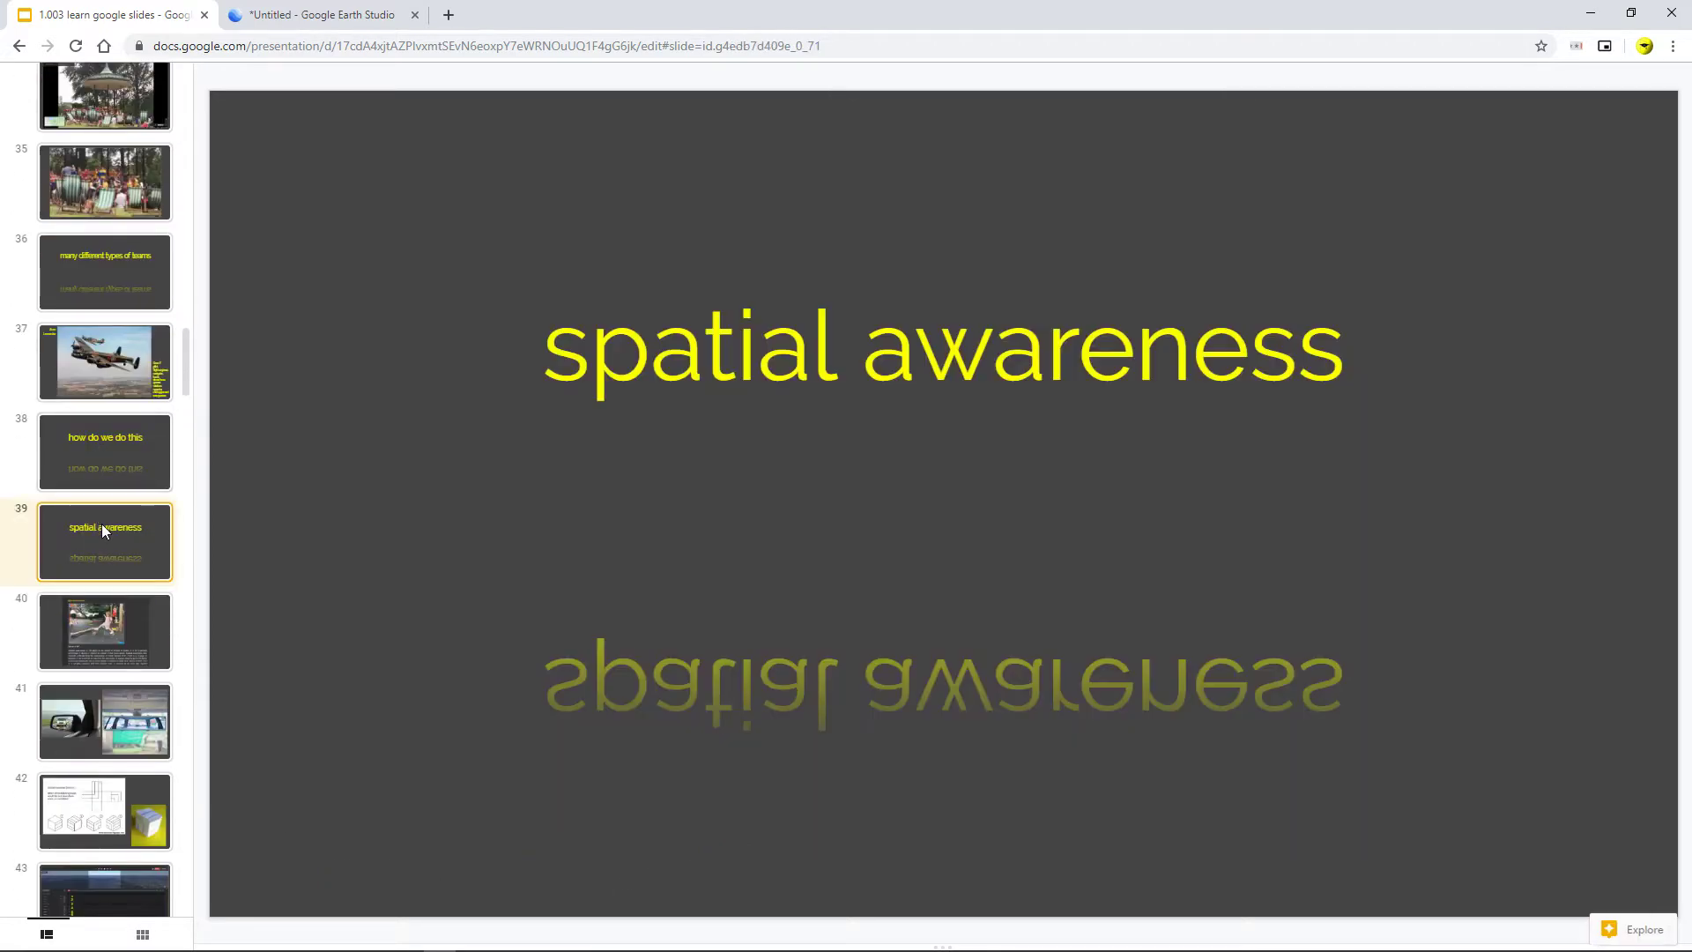
click(107, 636)
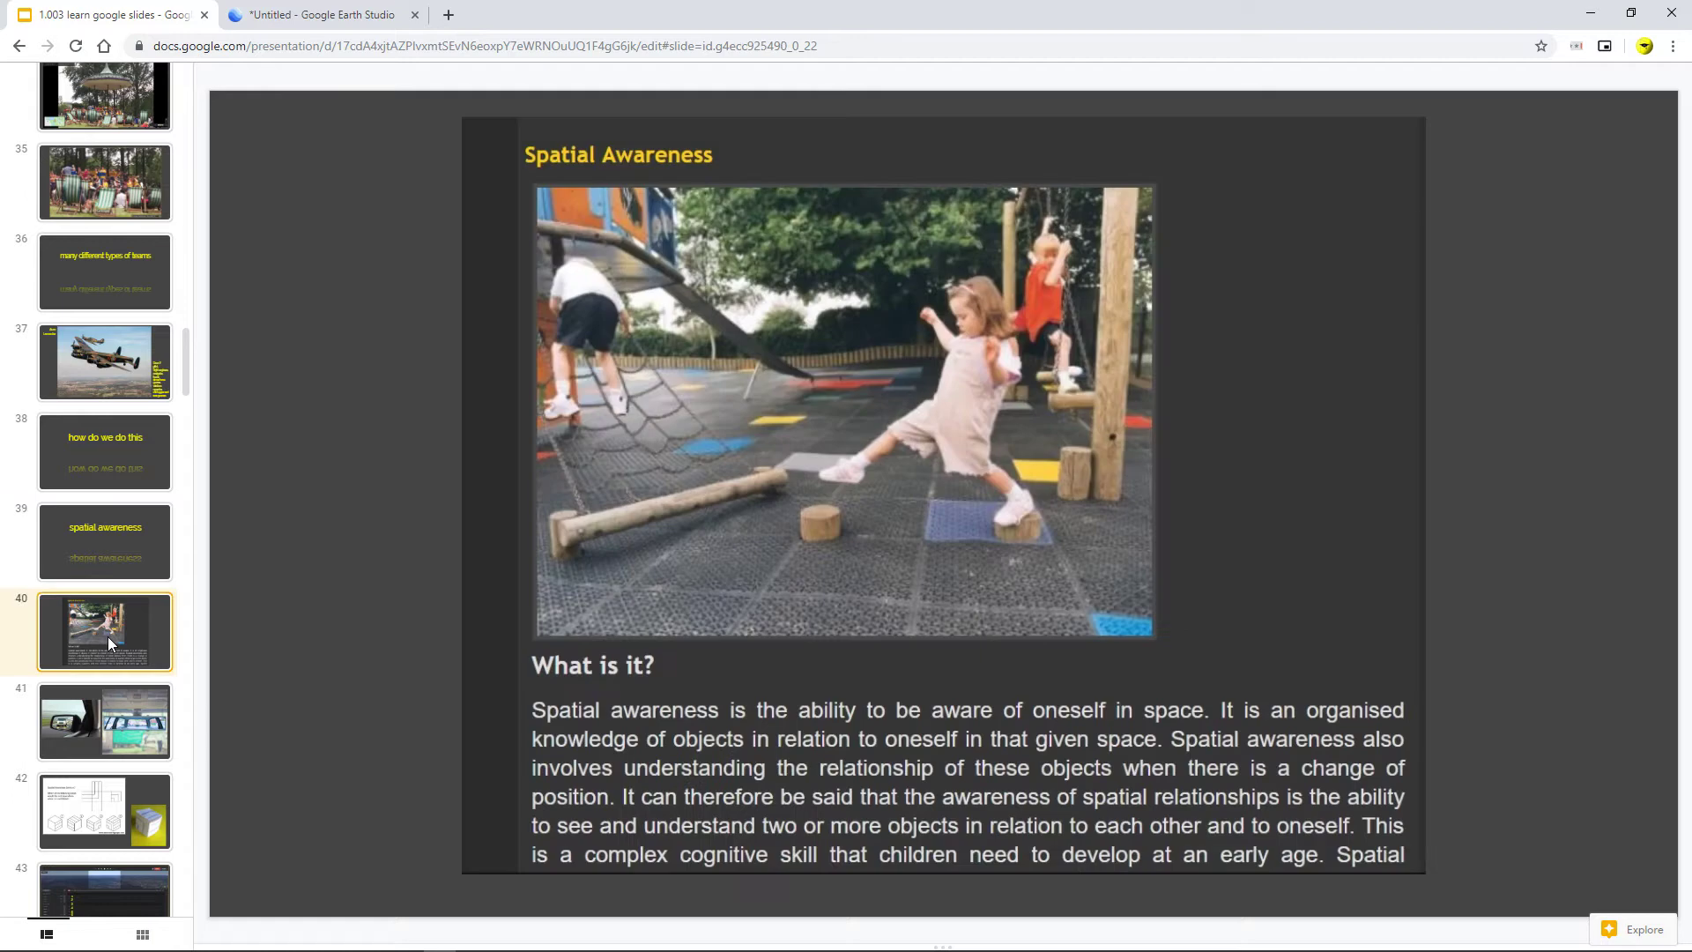
click(113, 708)
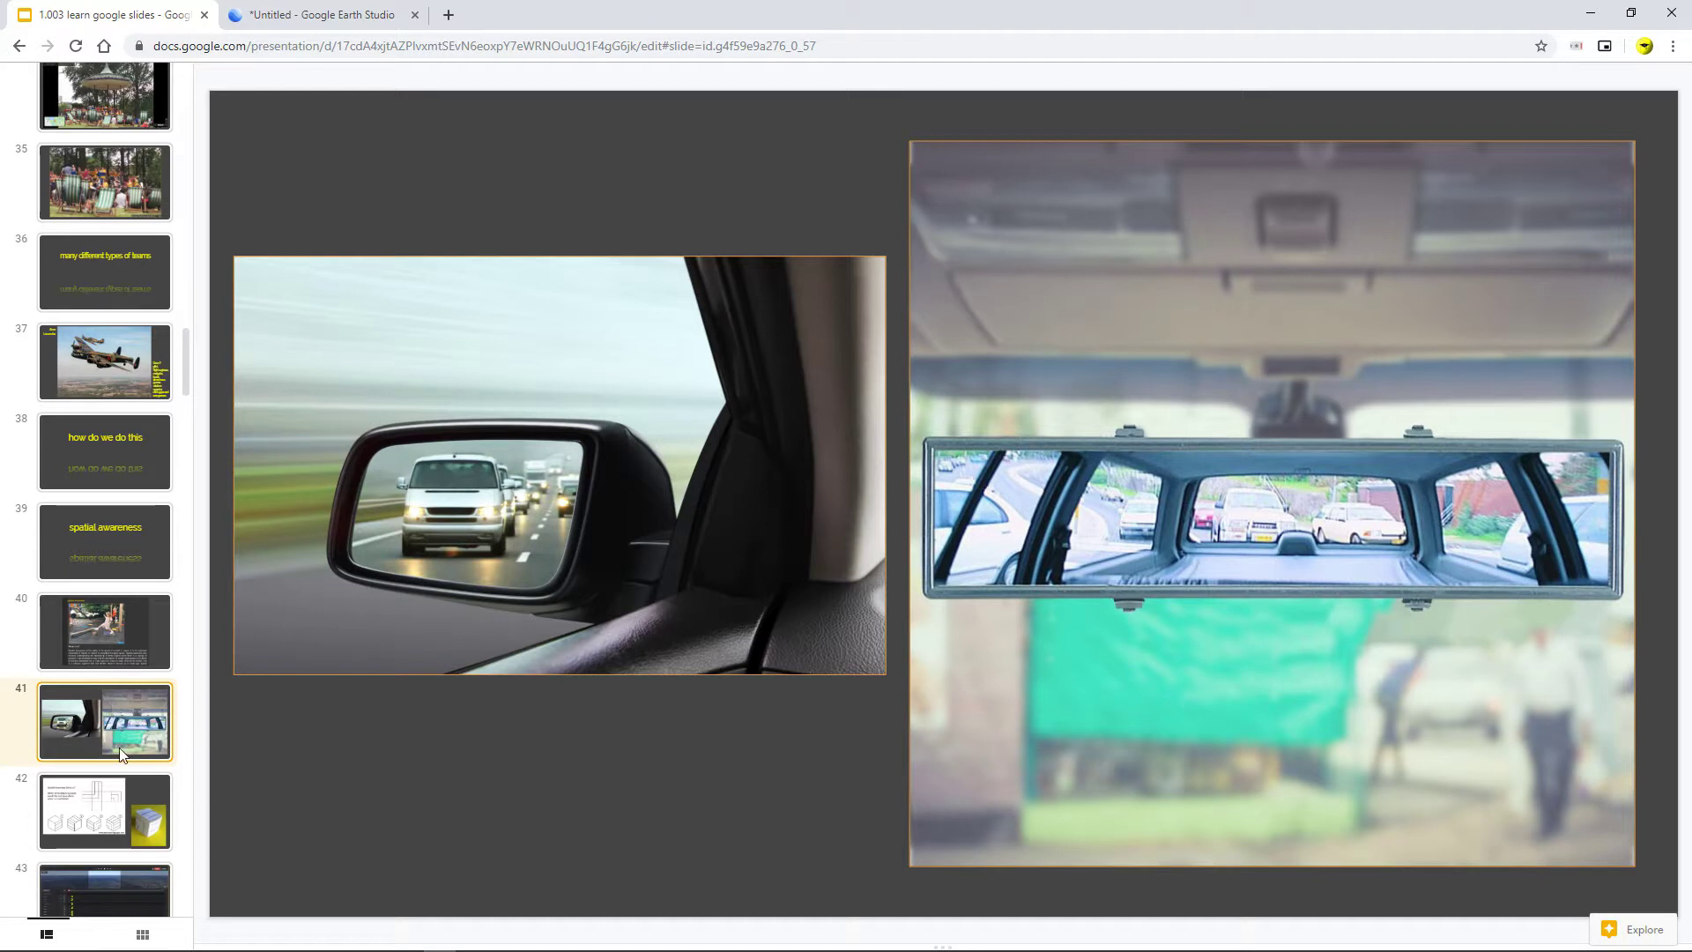
click(122, 805)
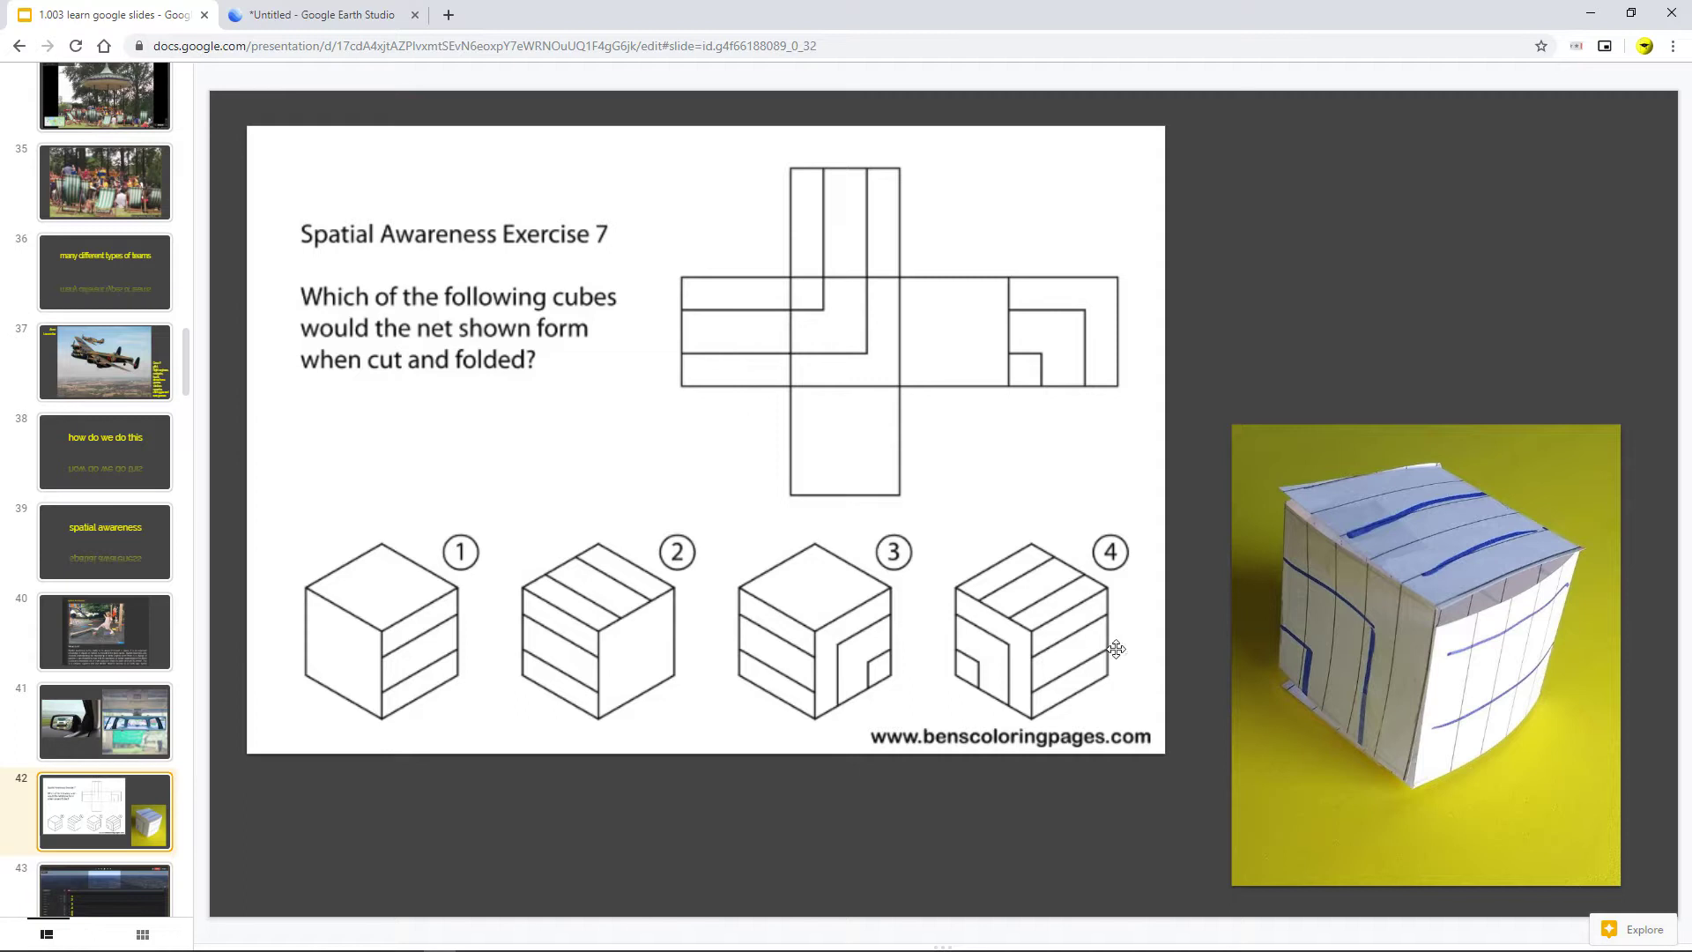
- Review slide 99 on the camera, top and compass viewports, followed by the layout examples on slides 101 and 102
scroll(77, 526, down, 3)
scroll(77, 526, down, 20)
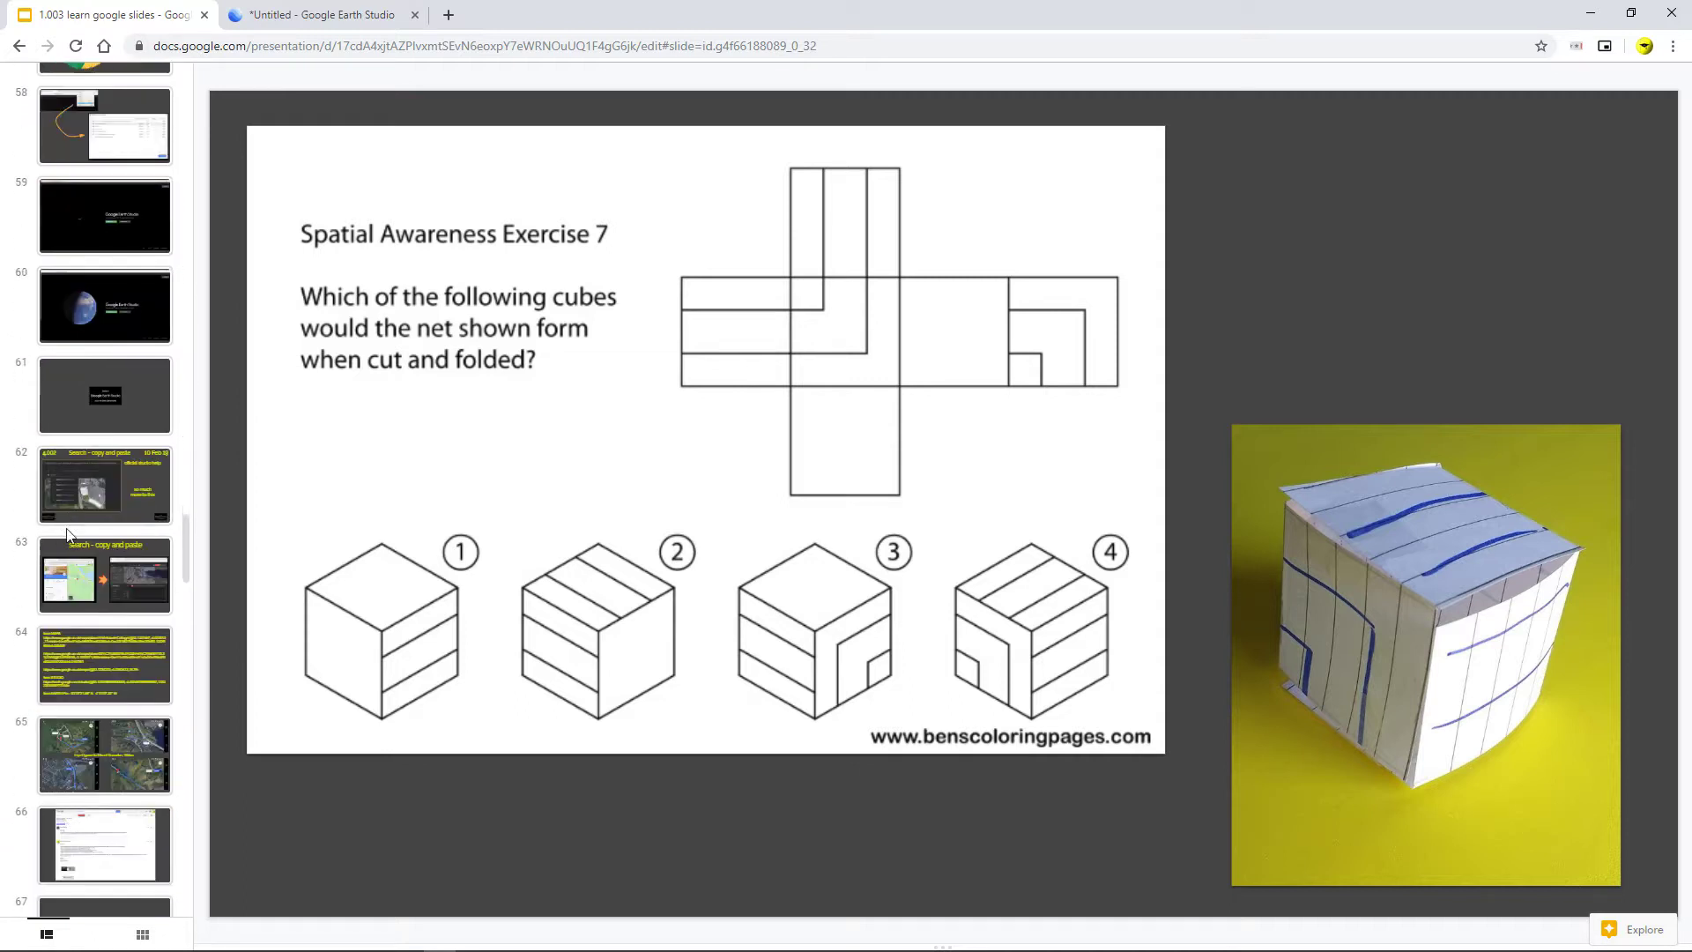
scroll(69, 527, down, 18)
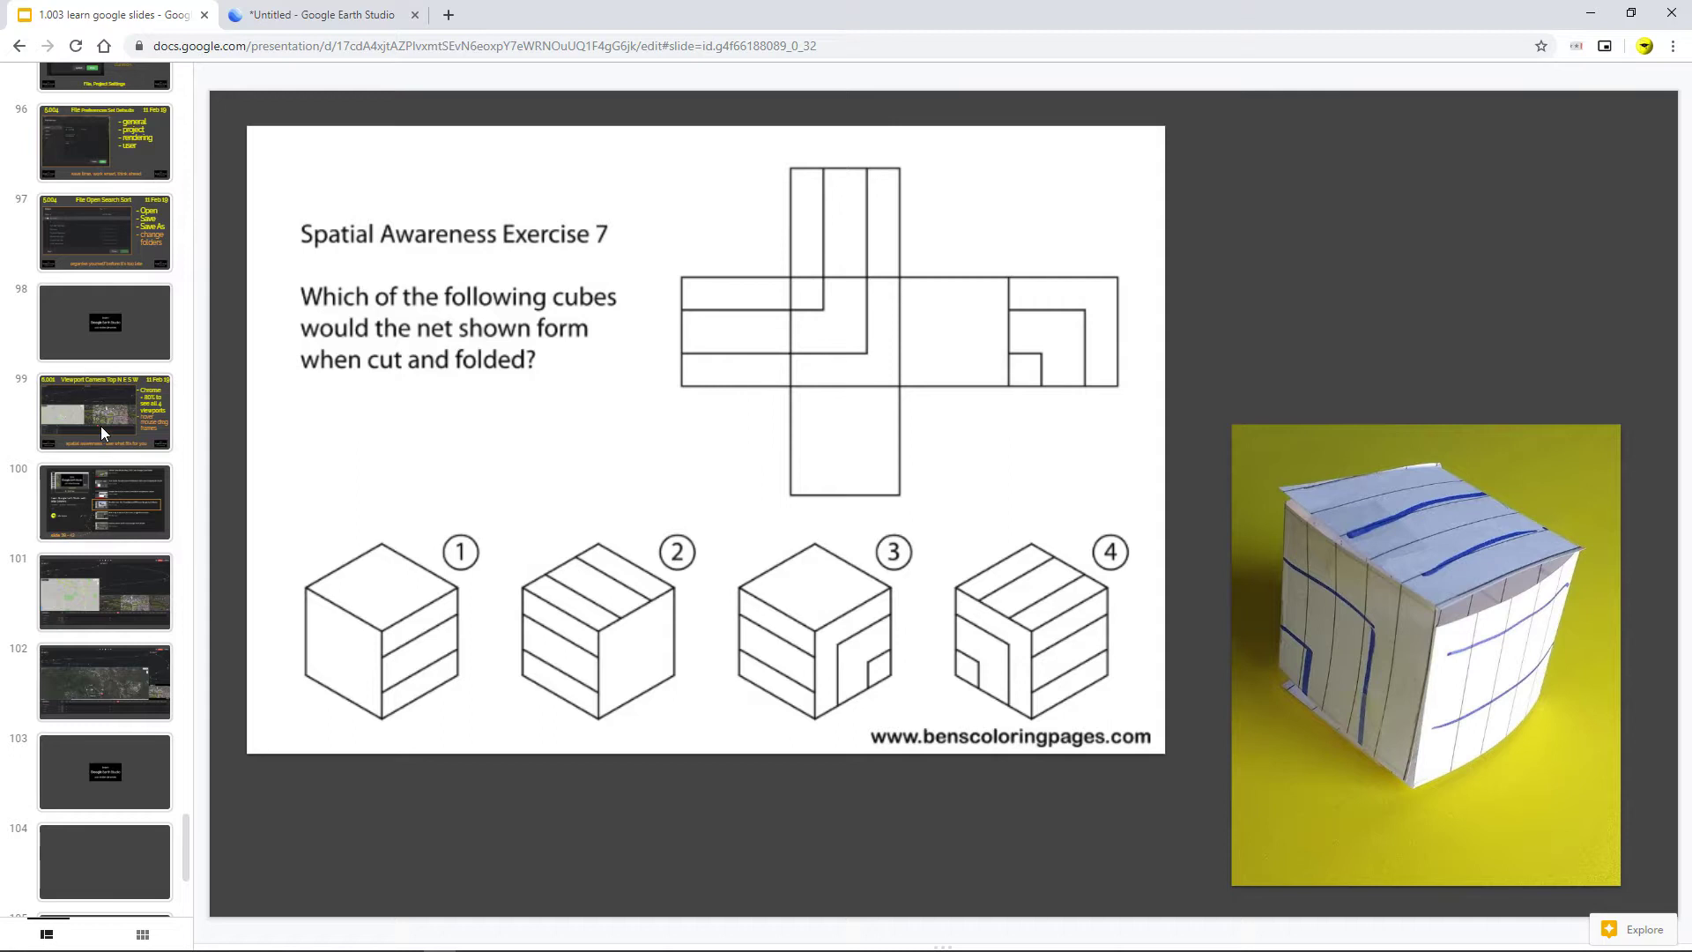
click(100, 426)
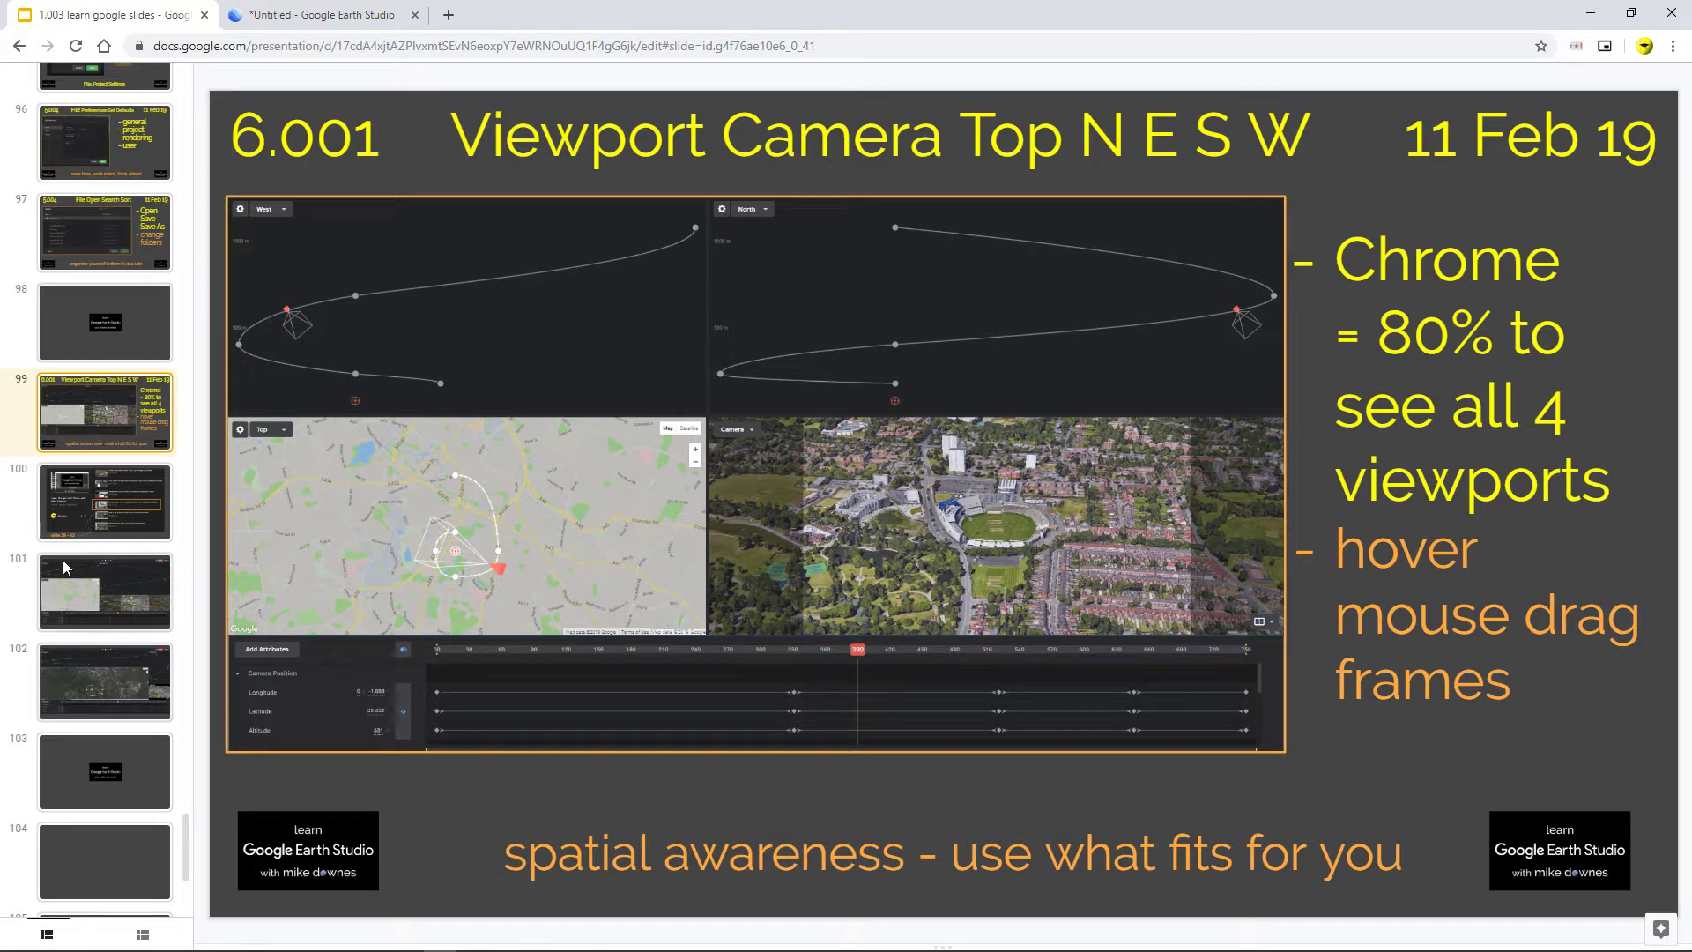
click(93, 594)
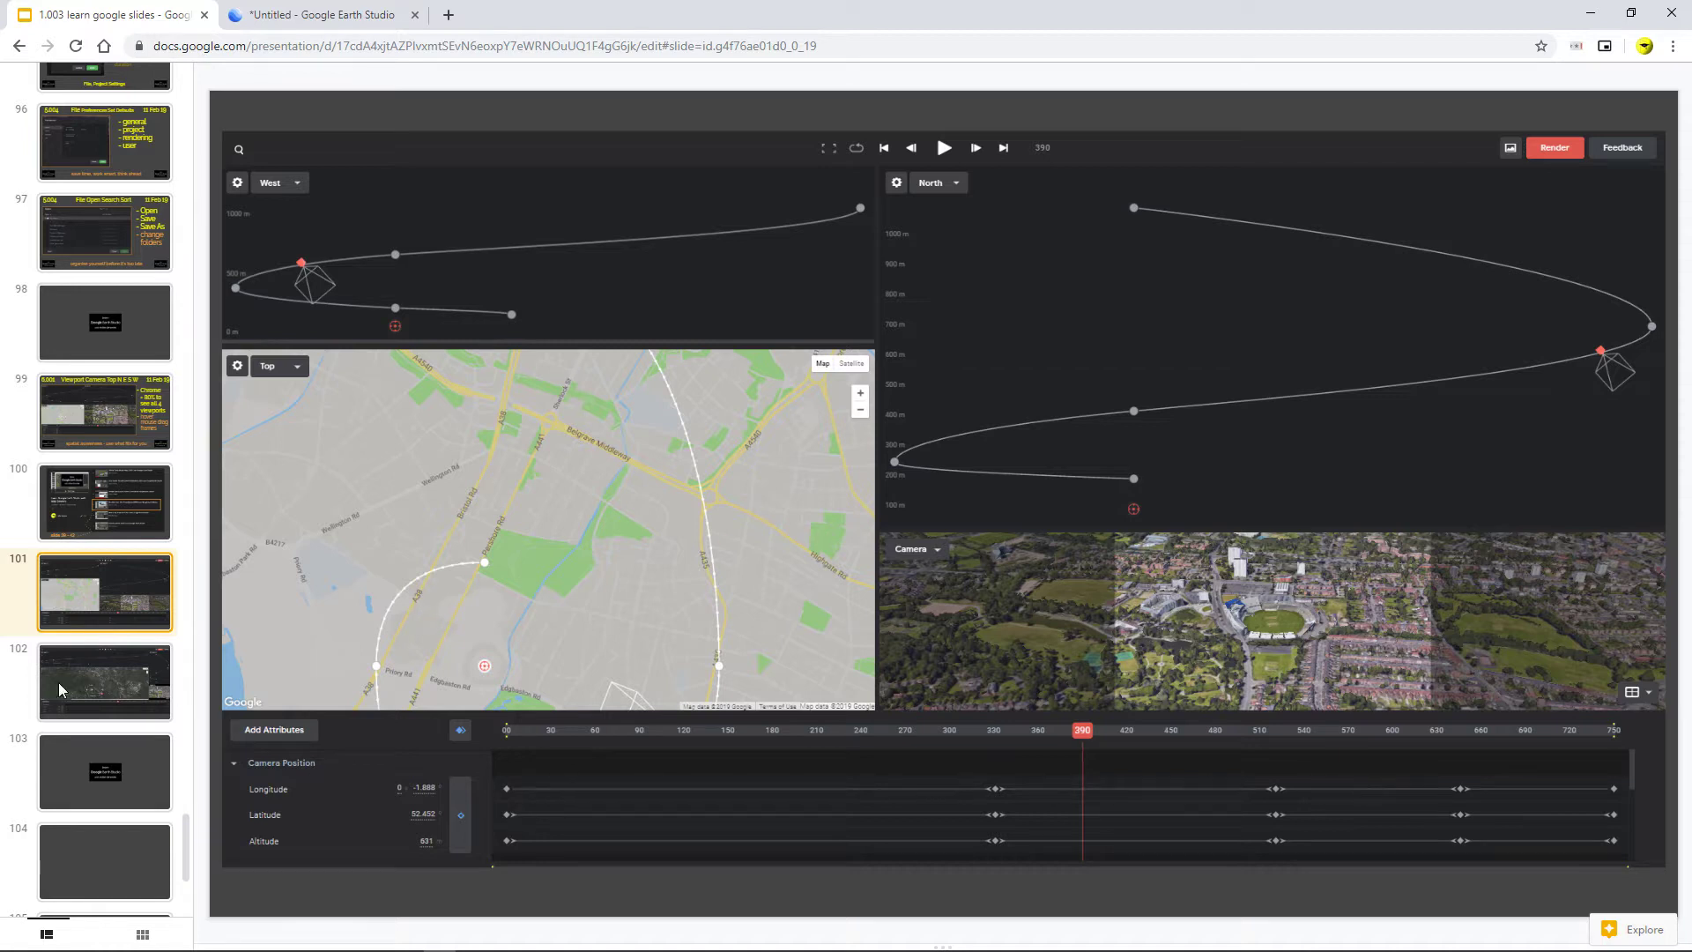
click(112, 679)
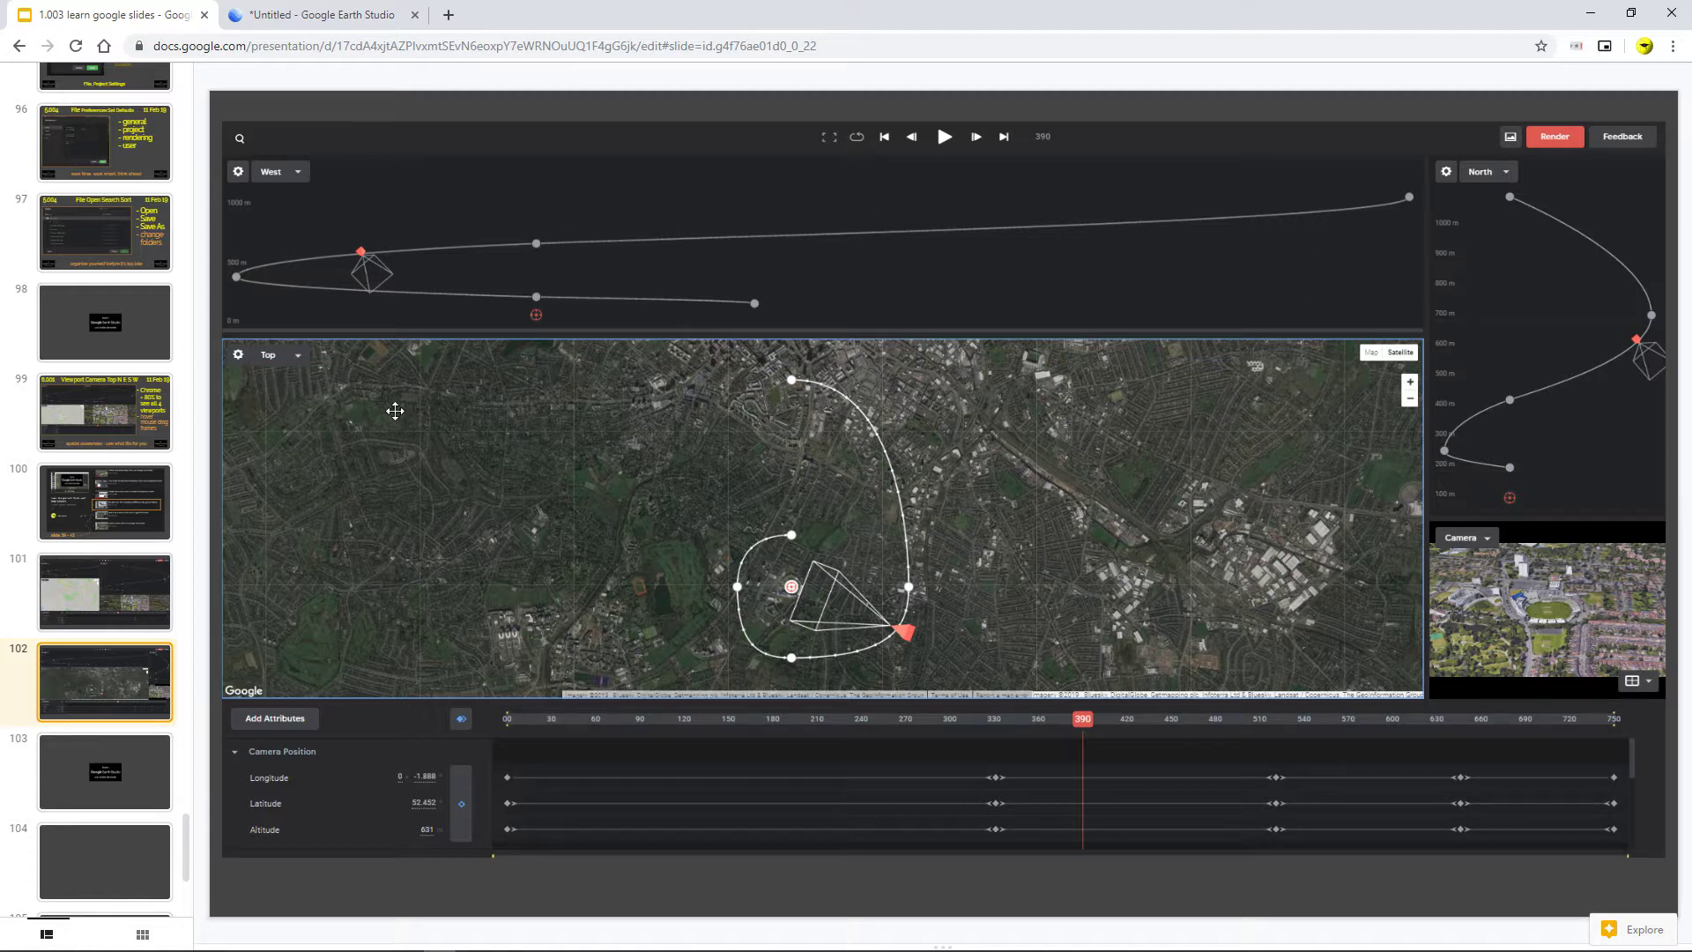
- Switch to Google Earth Studio and examine the viewport's view directions and the available viewport layouts
click(270, 23)
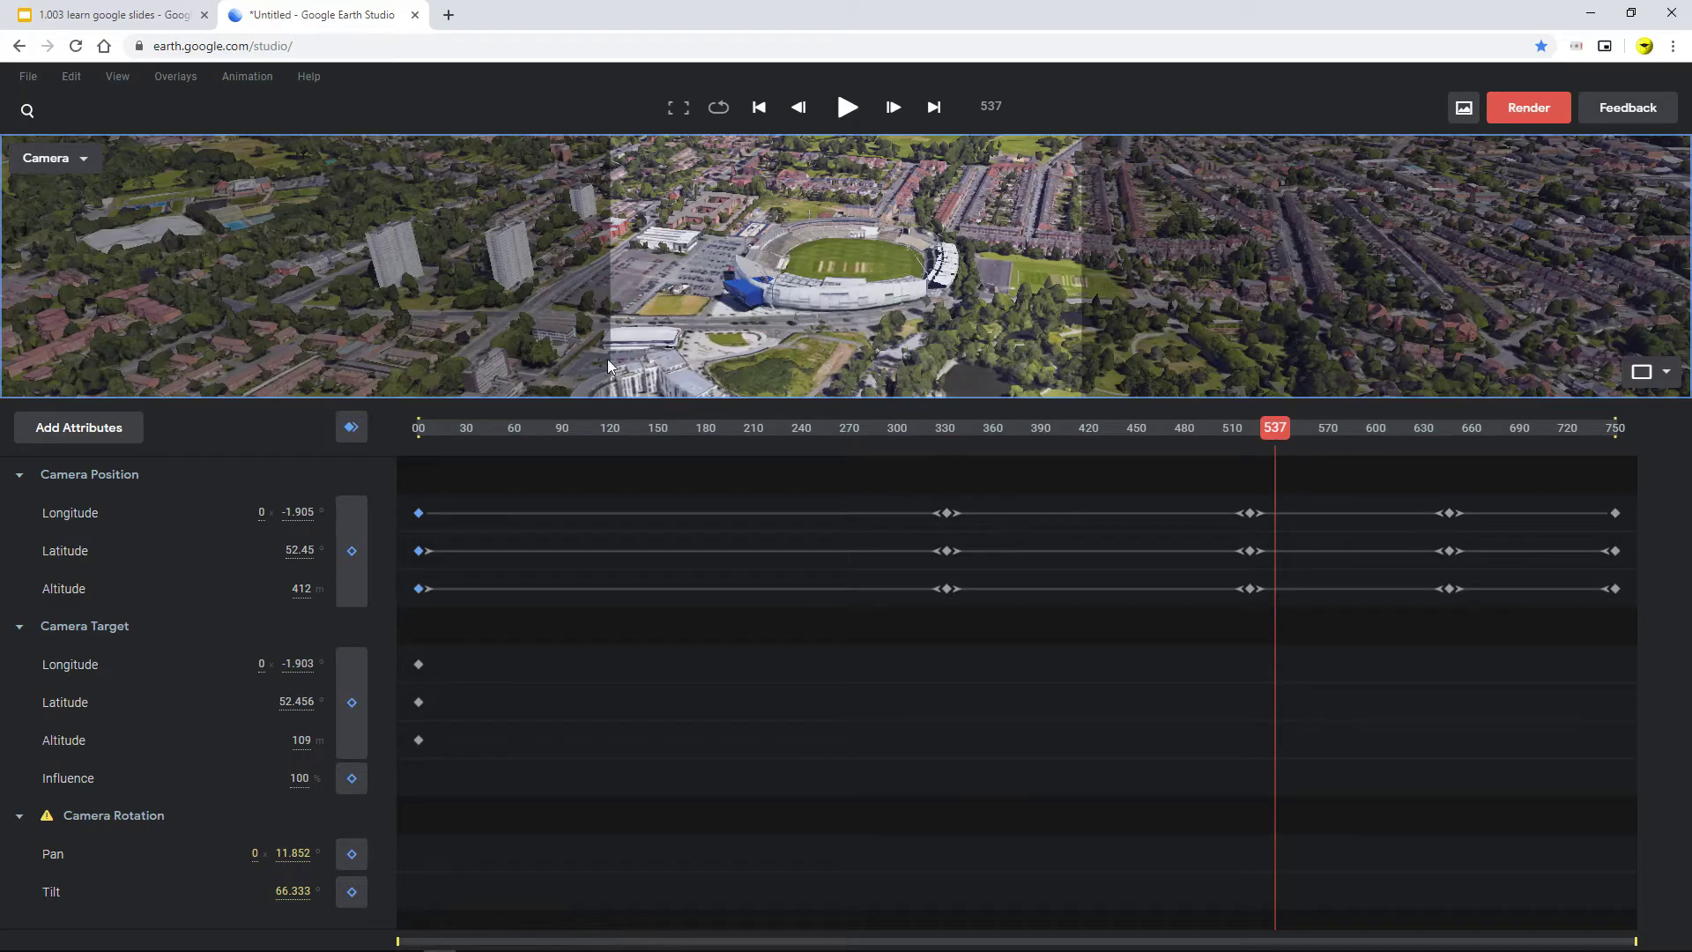
click(218, 425)
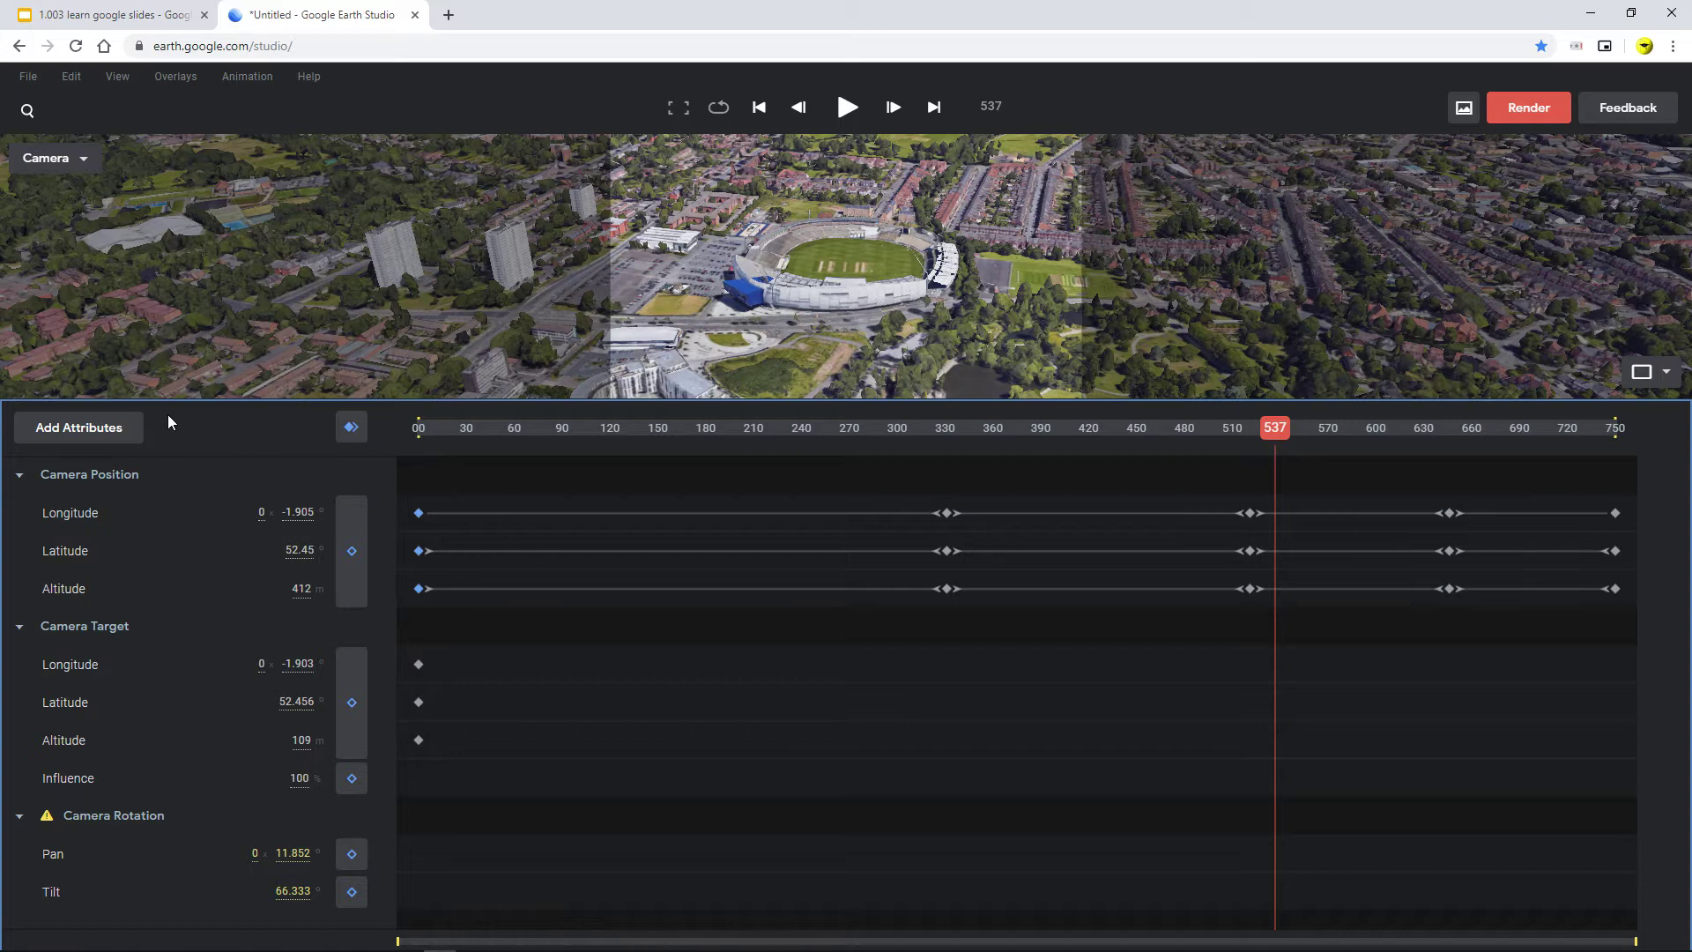
click(224, 268)
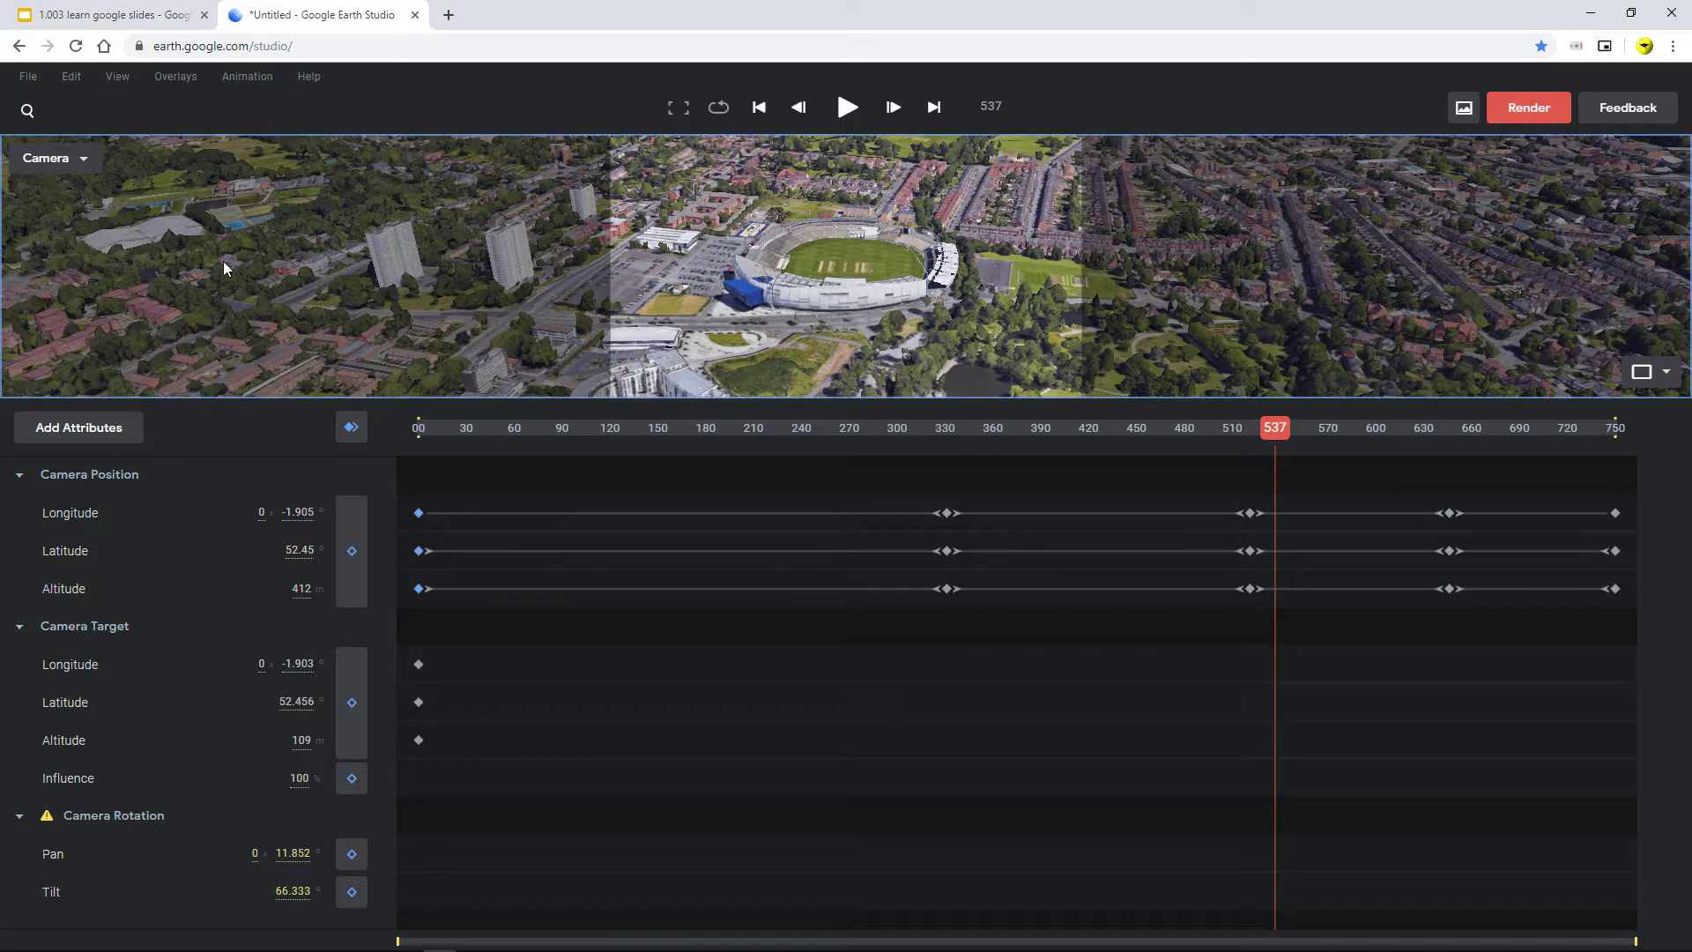
click(53, 164)
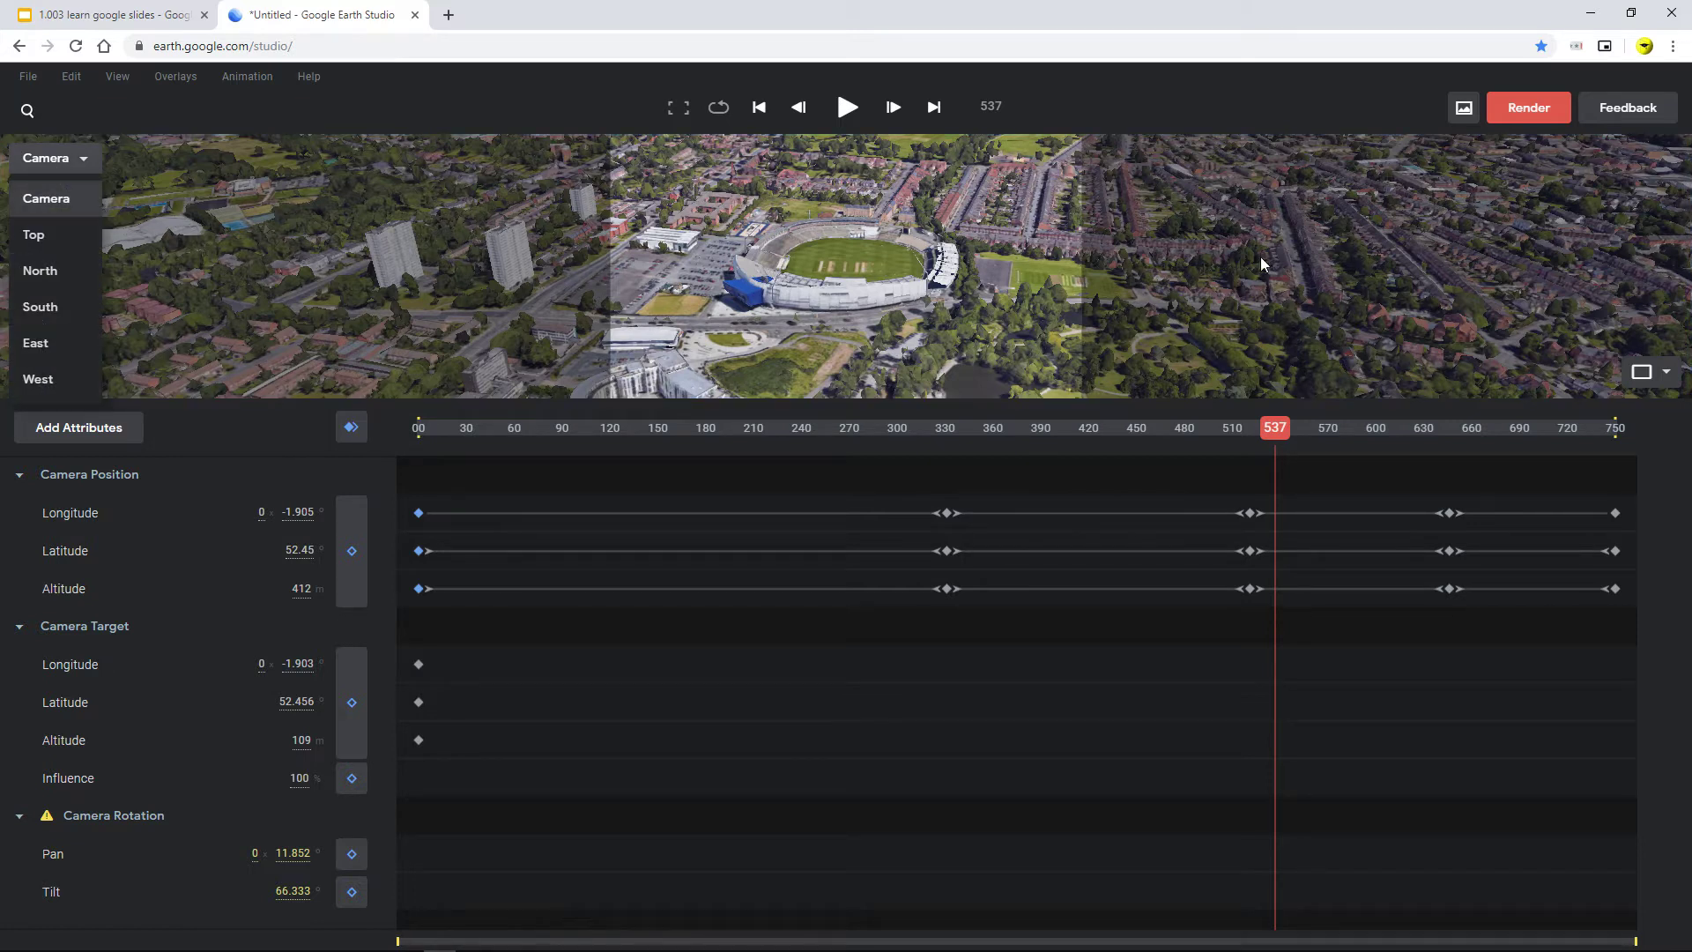
click(1648, 377)
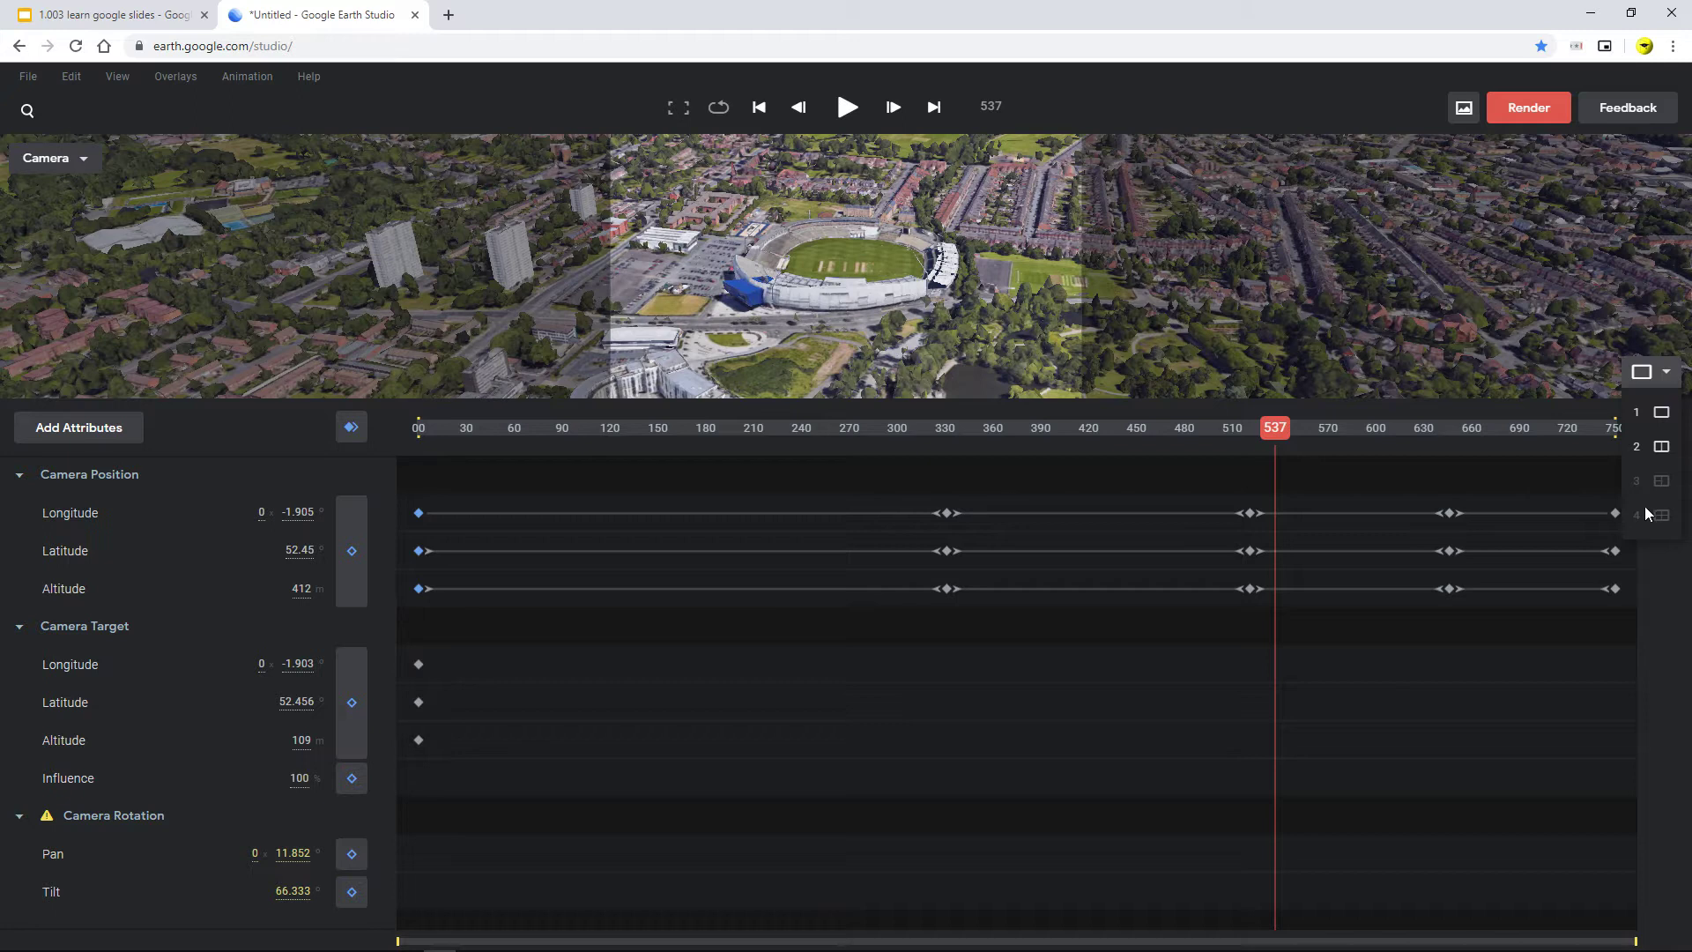
- Check the browser's zoom setting and examine the Multi-View options for the number of viewports
click(1672, 46)
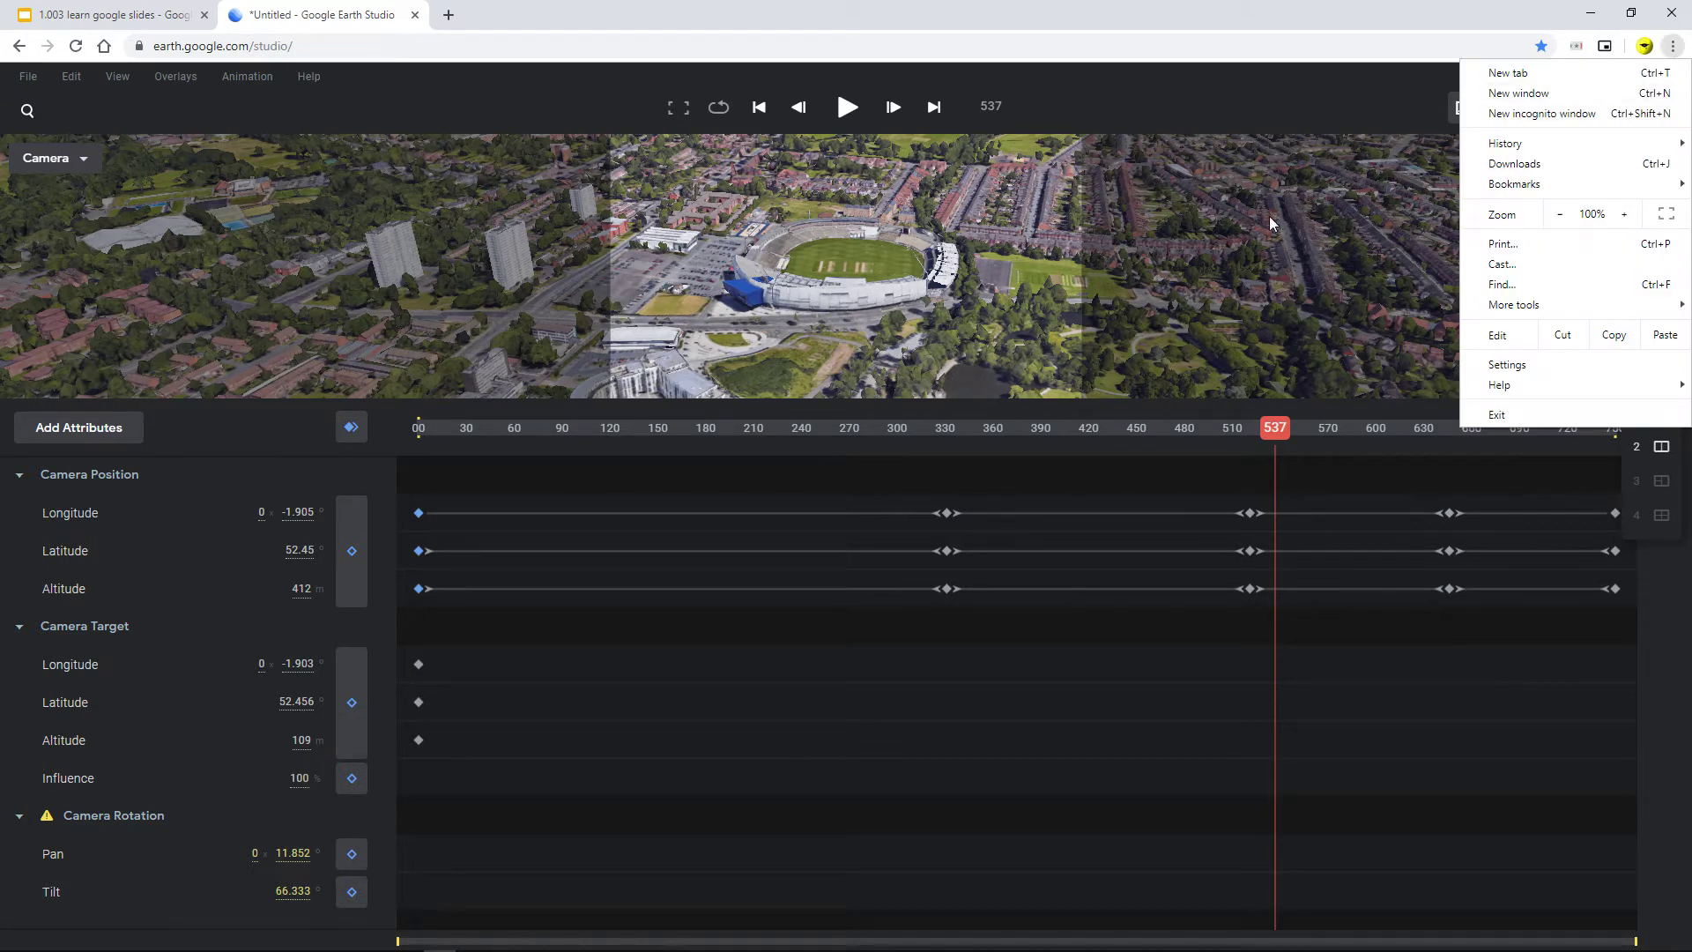
click(119, 79)
click(118, 78)
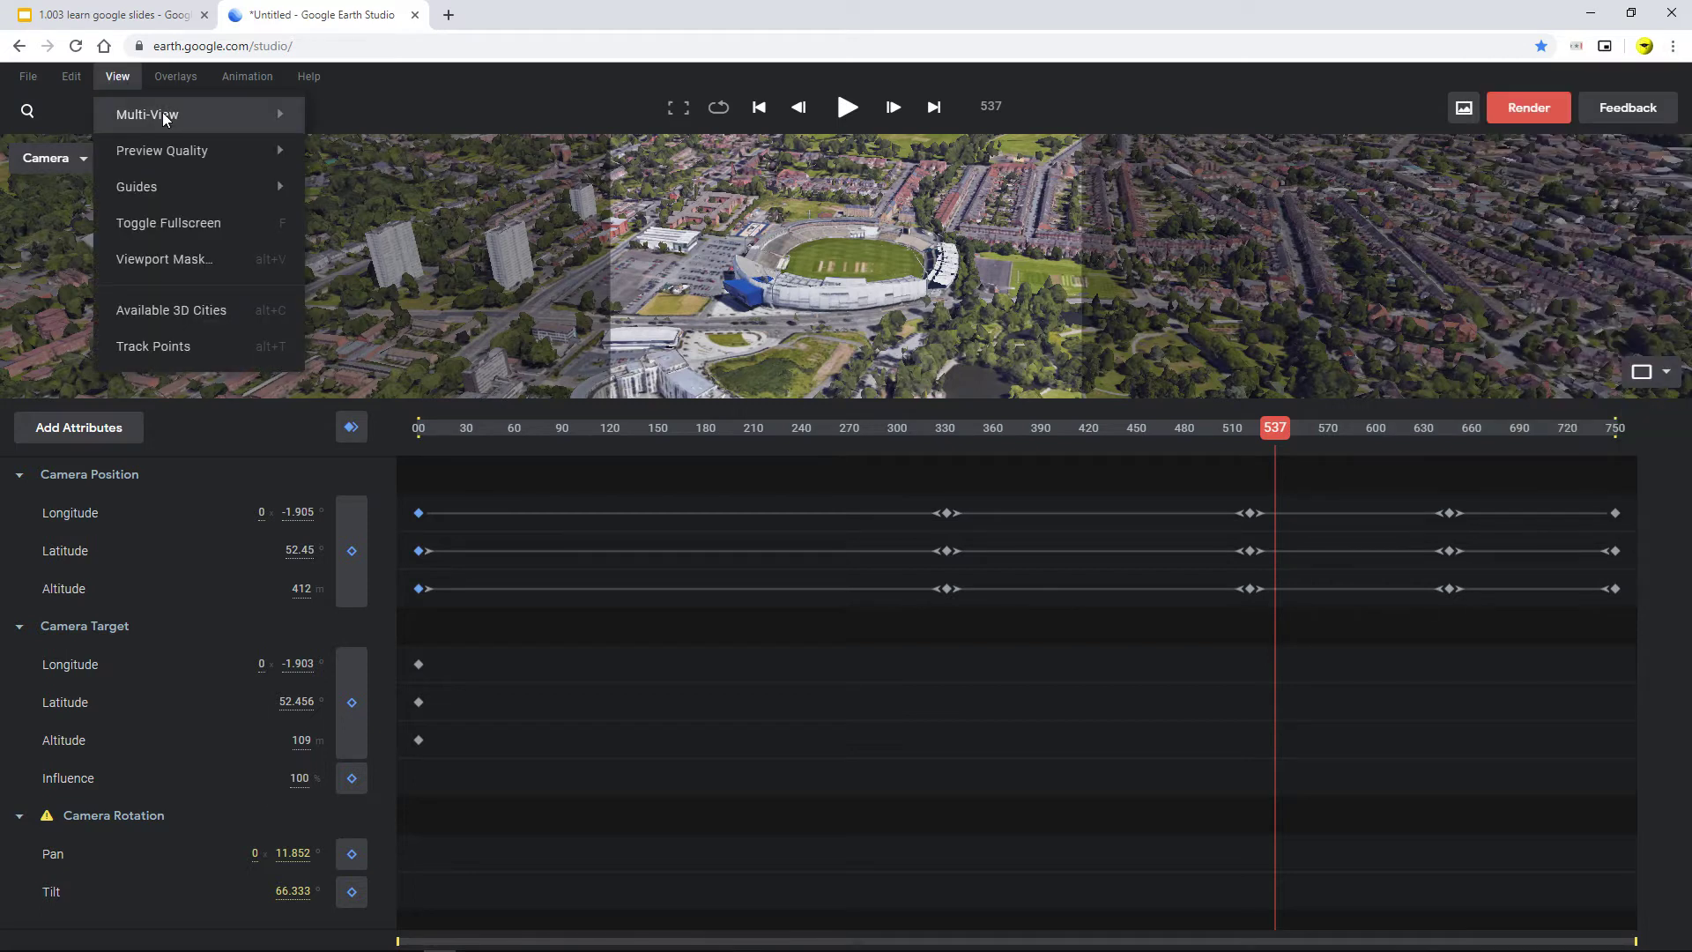
mouse_move(162, 113)
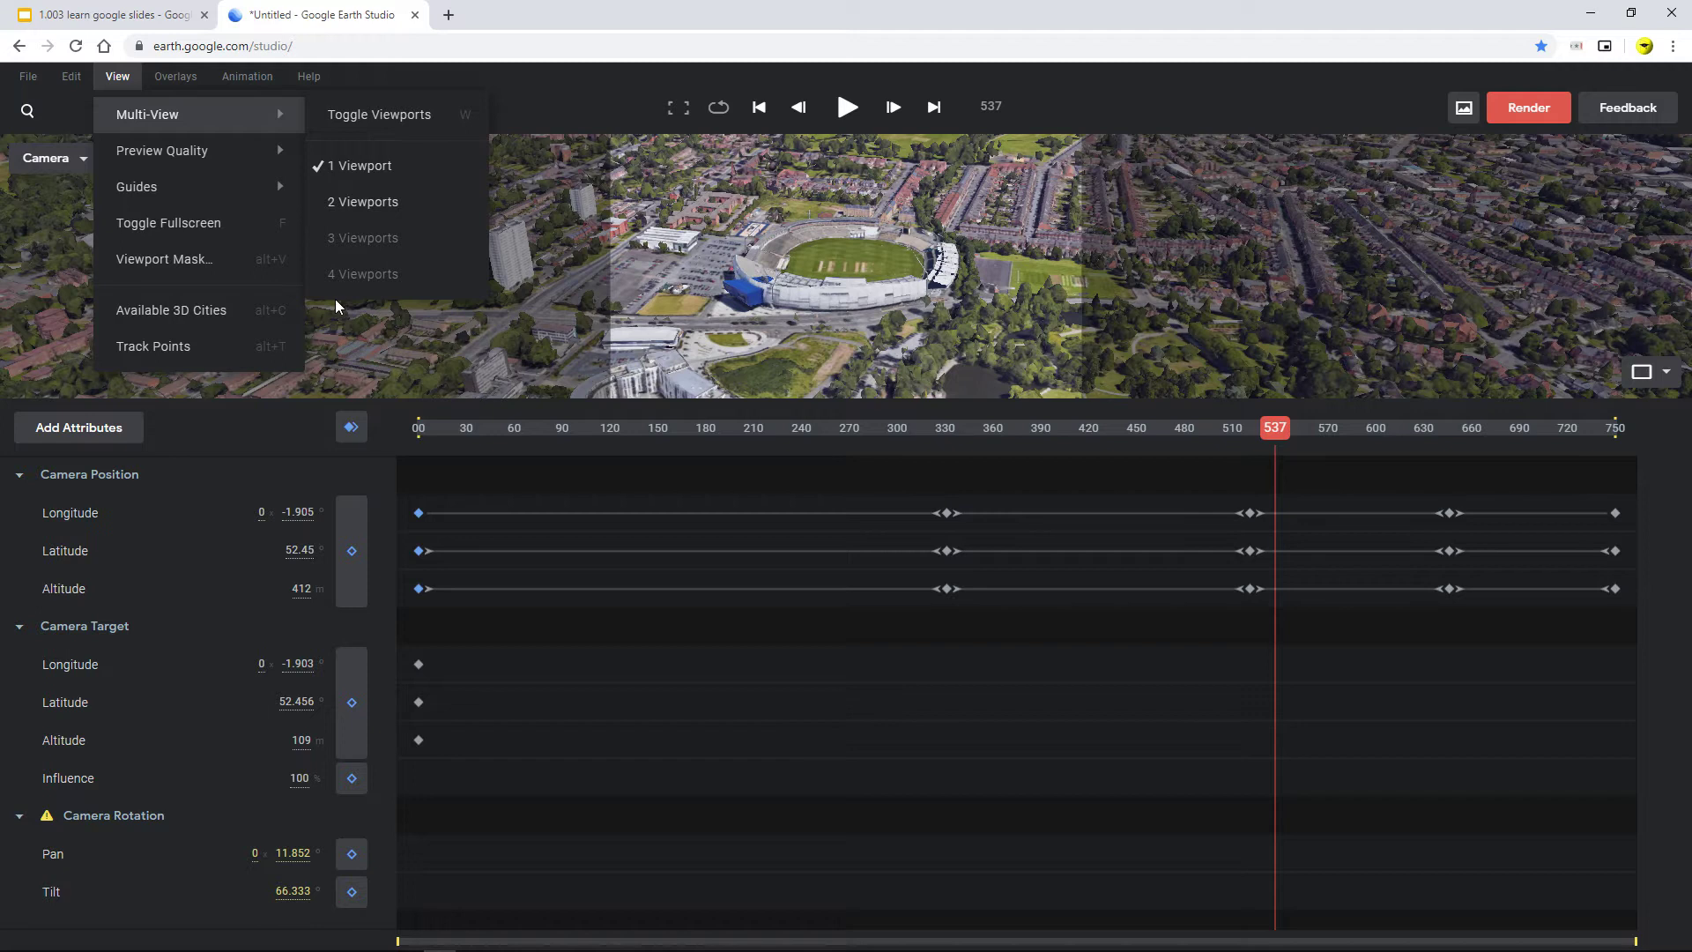
- Set the browser zoom to 80% and return to the camera viewport with all menus closed
click(1673, 45)
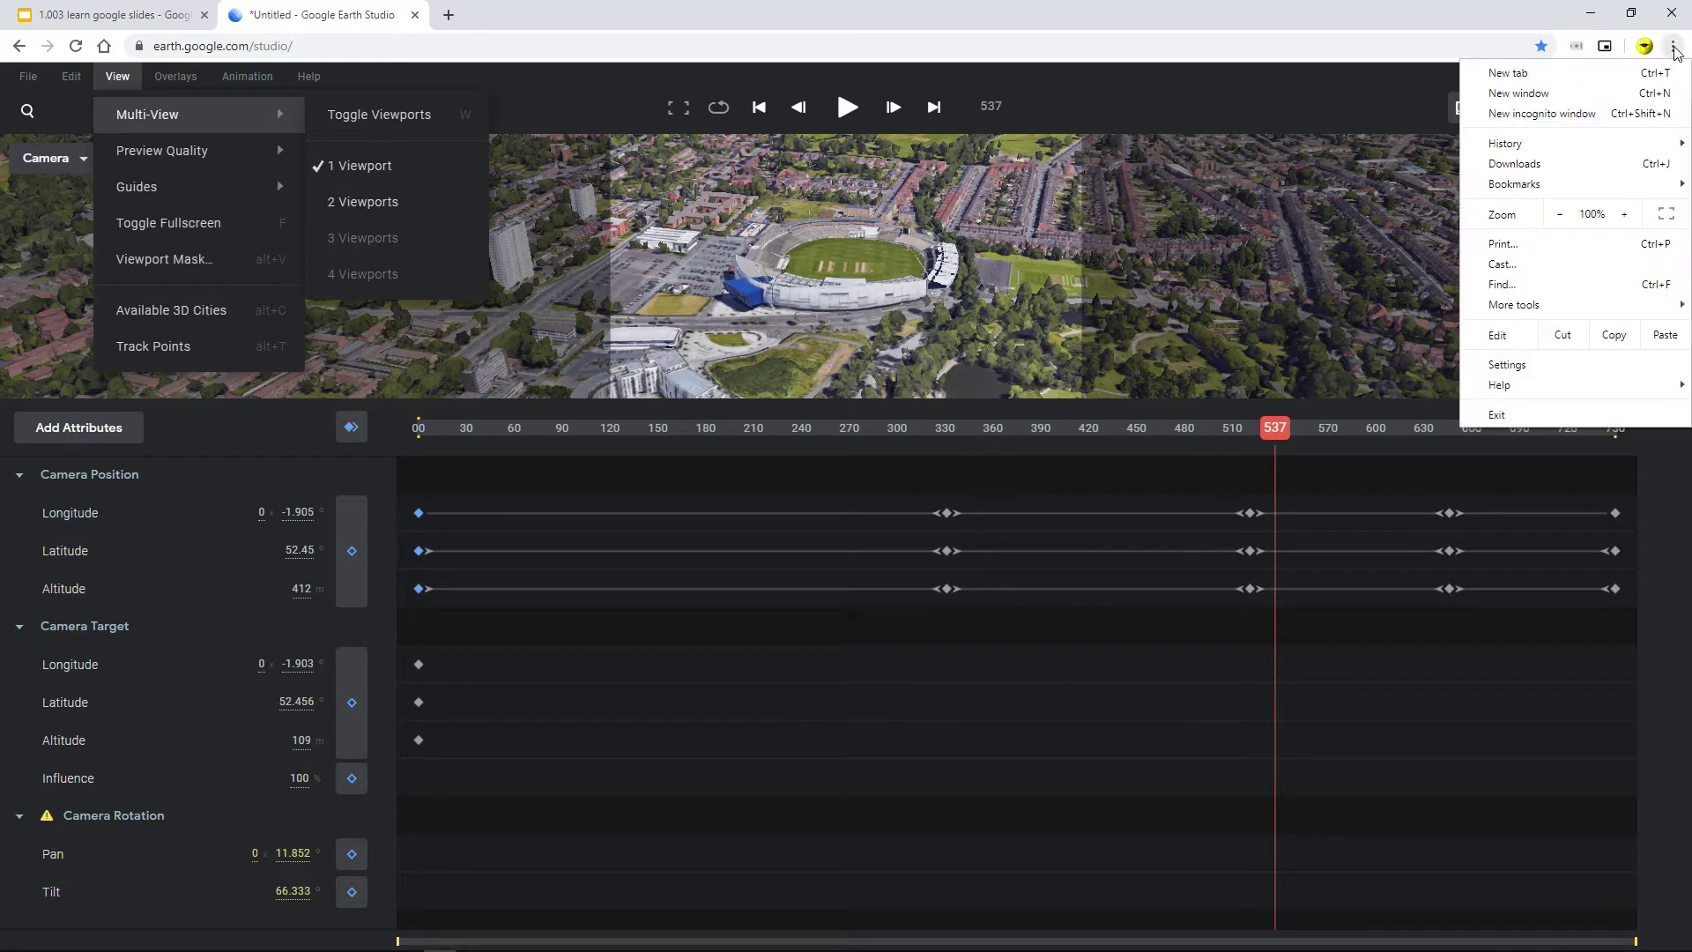
click(1561, 216)
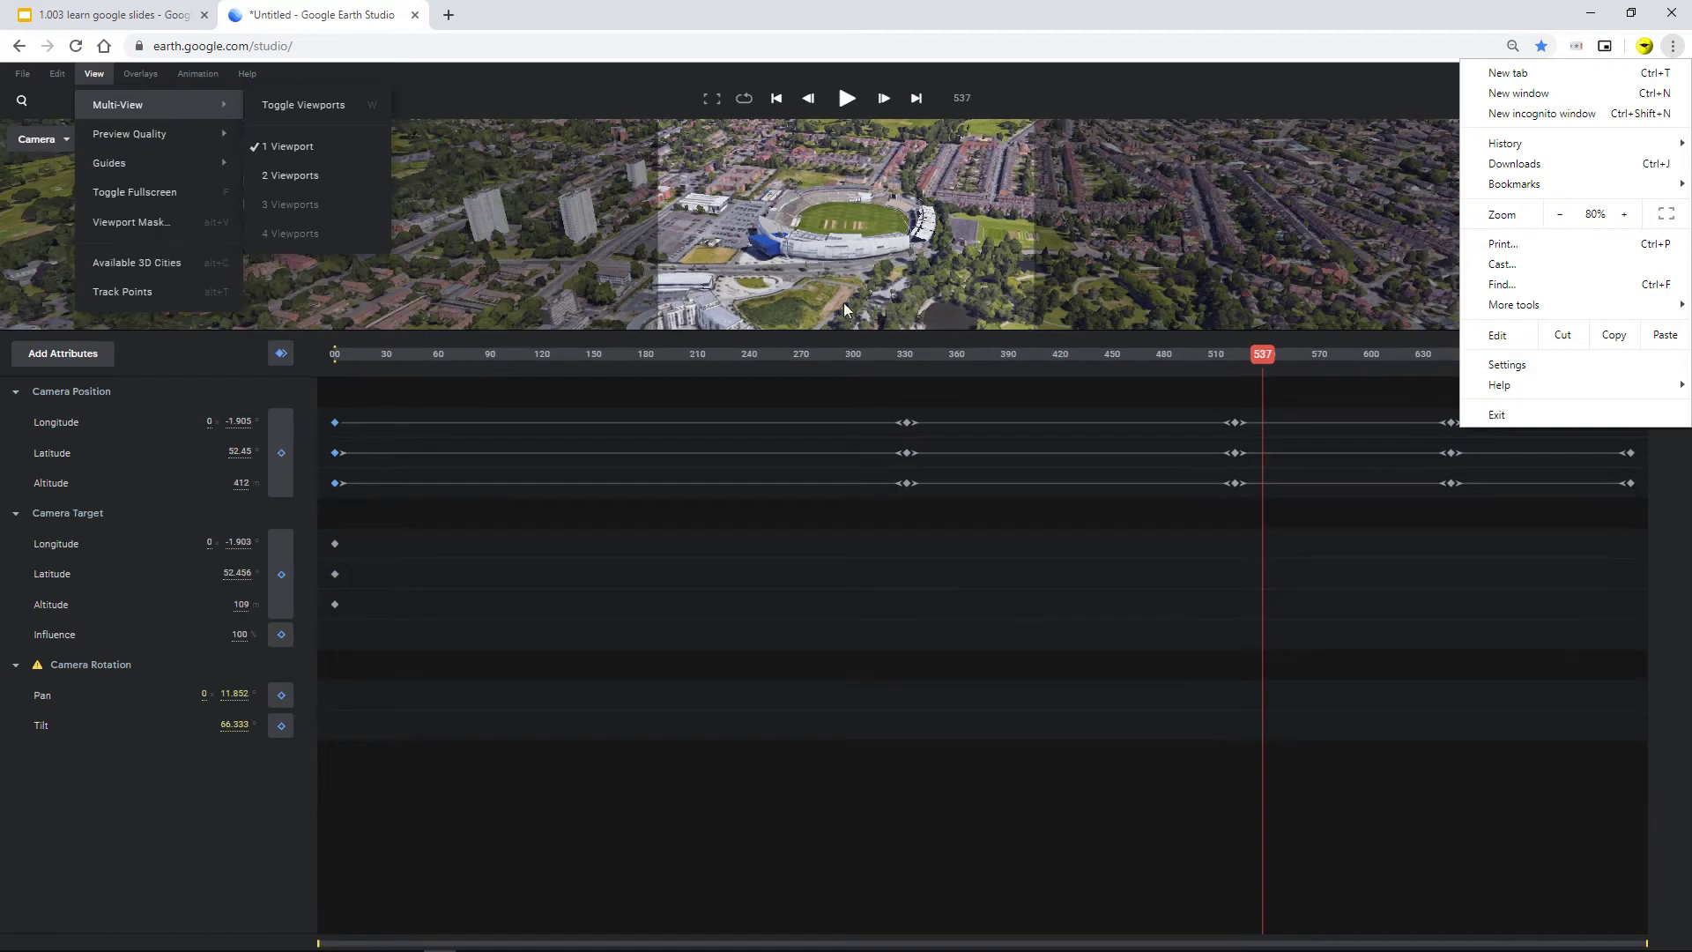
click(609, 279)
click(592, 254)
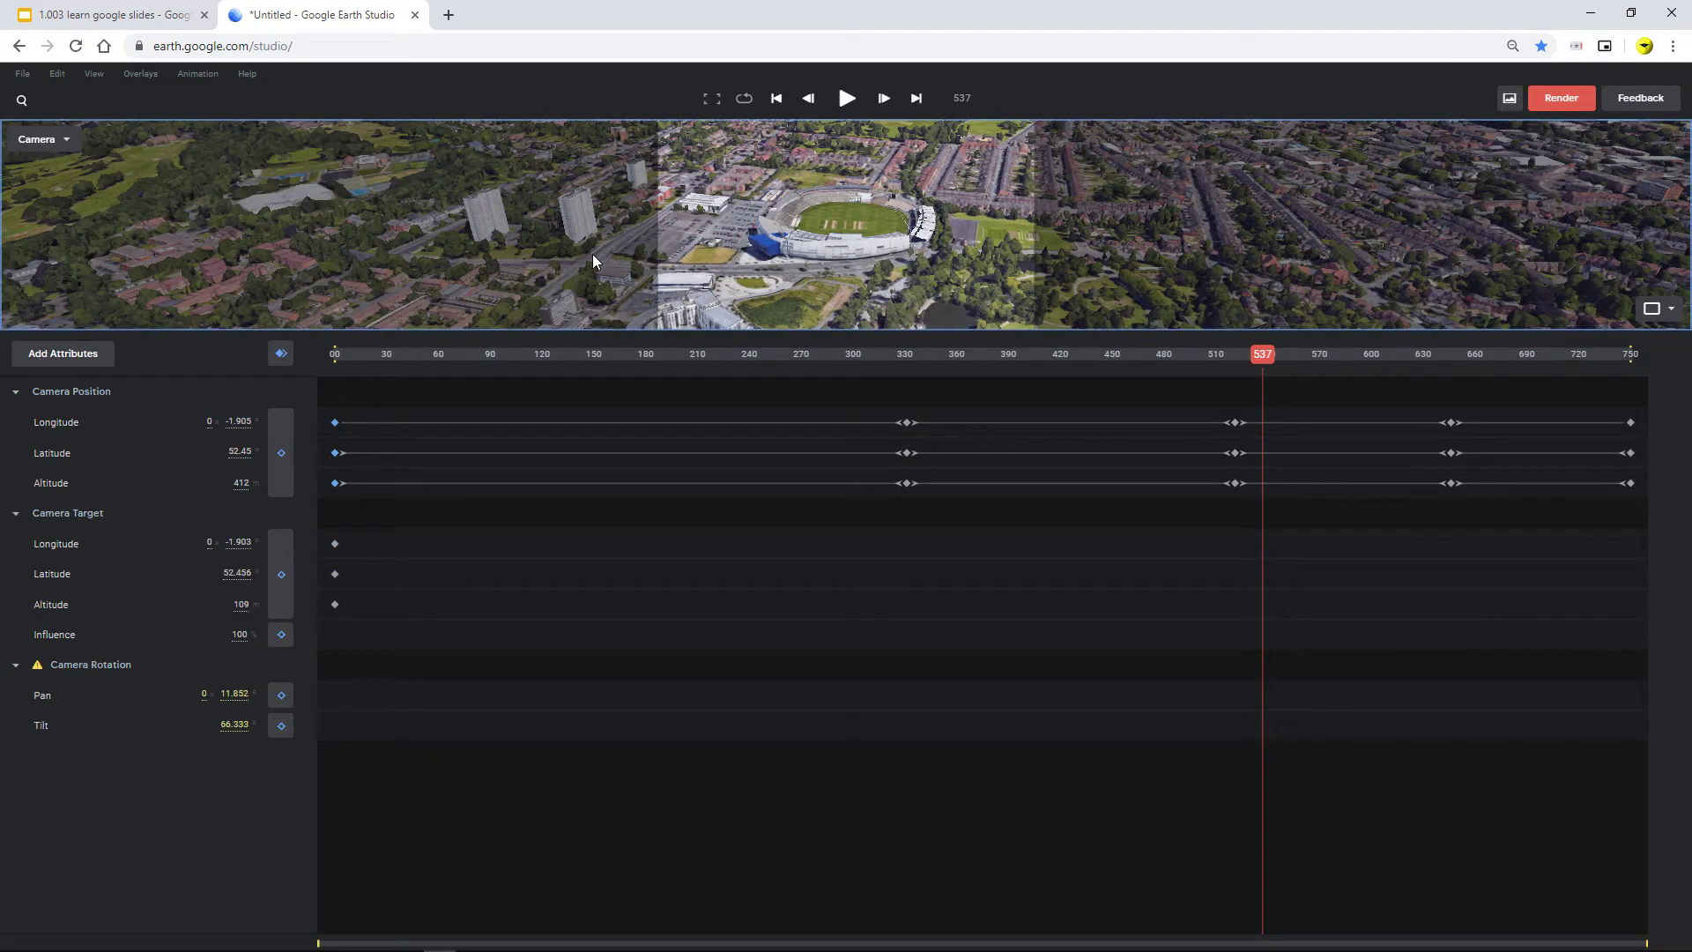
- Enlarge the camera viewport by shrinking the timeline area, try shifting the camera view, and move the playhead to frame 533
drag(592, 332, 611, 831)
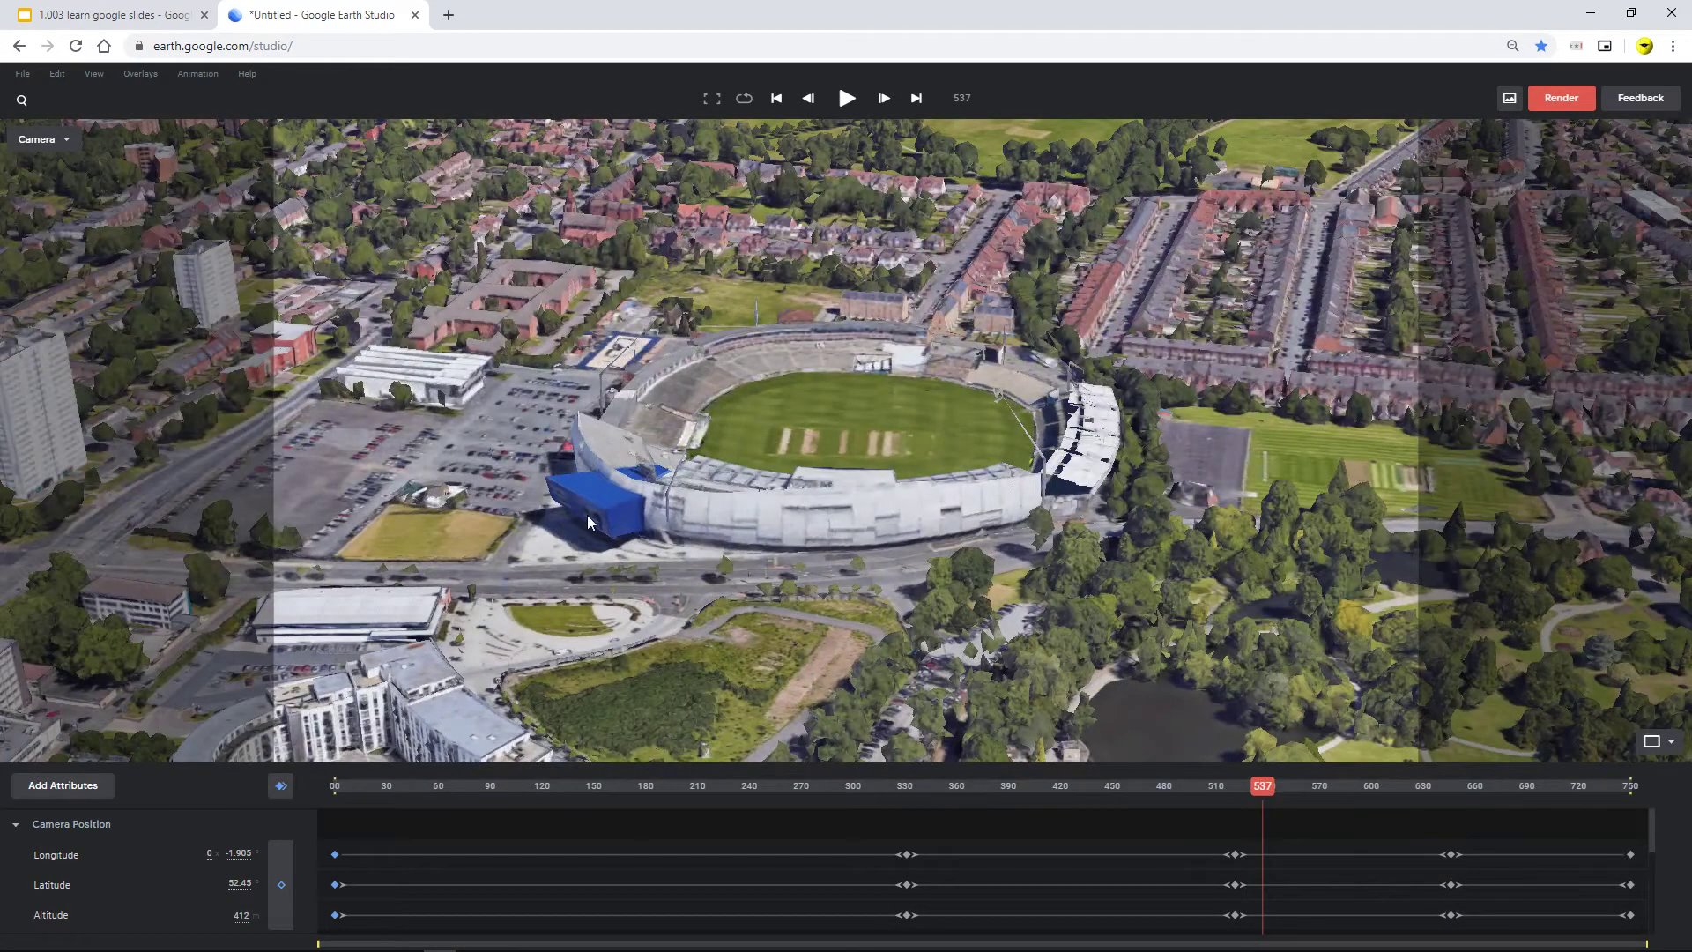
drag(986, 595, 1028, 589)
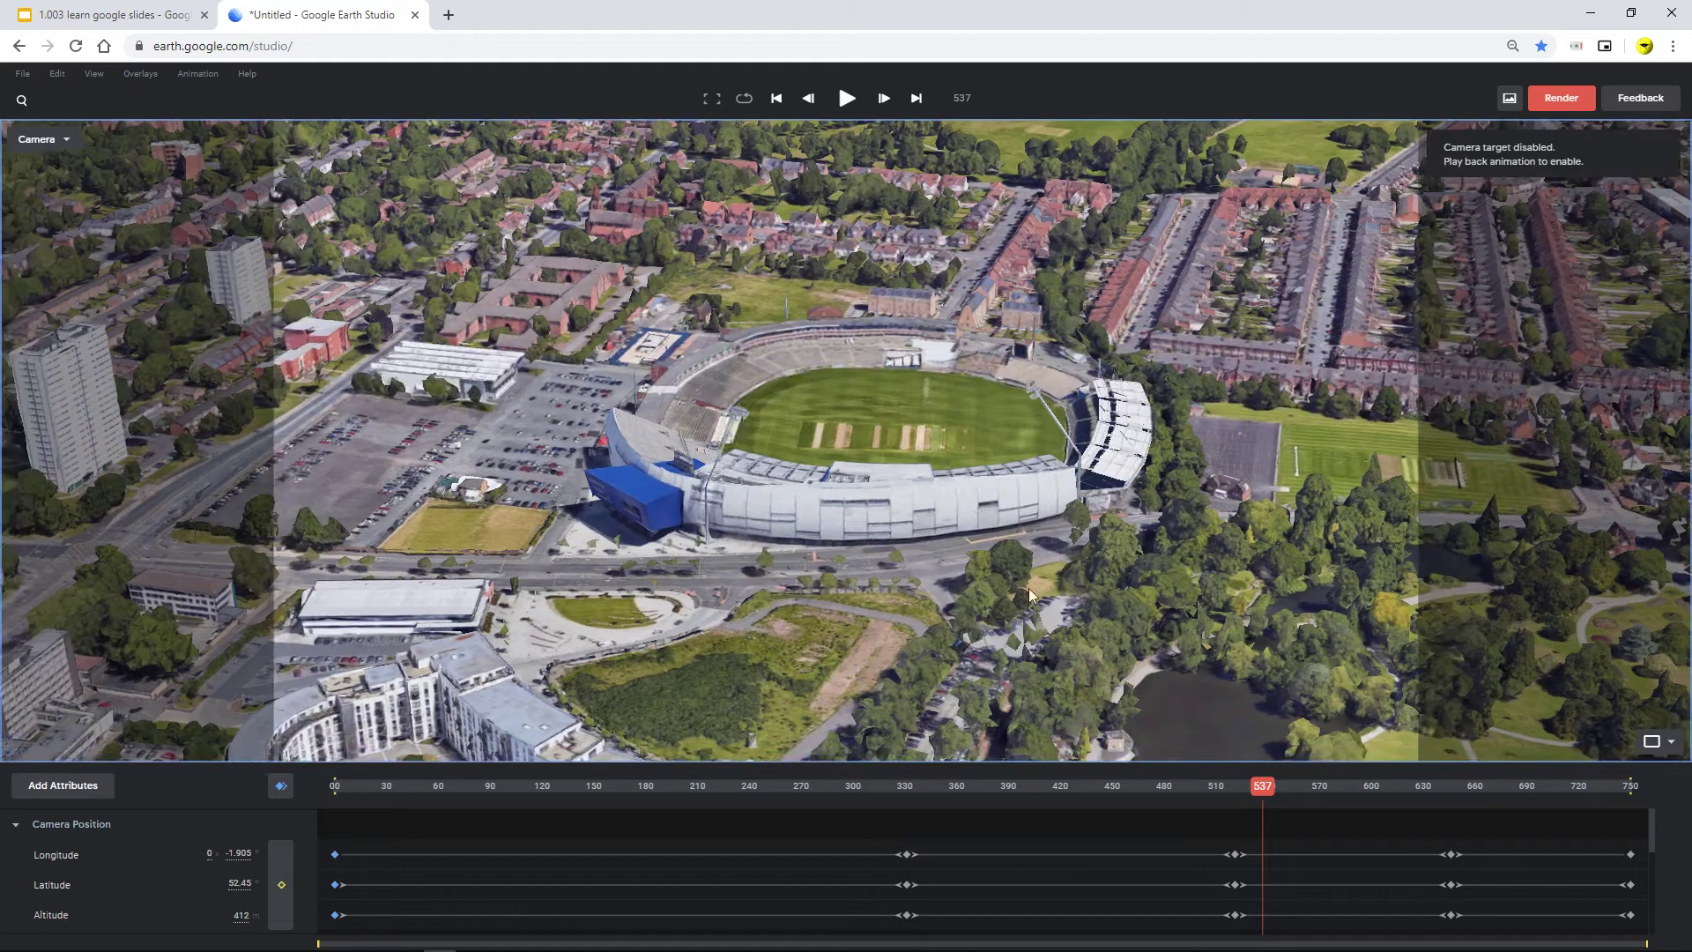
mouse_move(1261, 790)
mouse_down()
mouse_move(1104, 787)
mouse_move(1258, 802)
mouse_up()
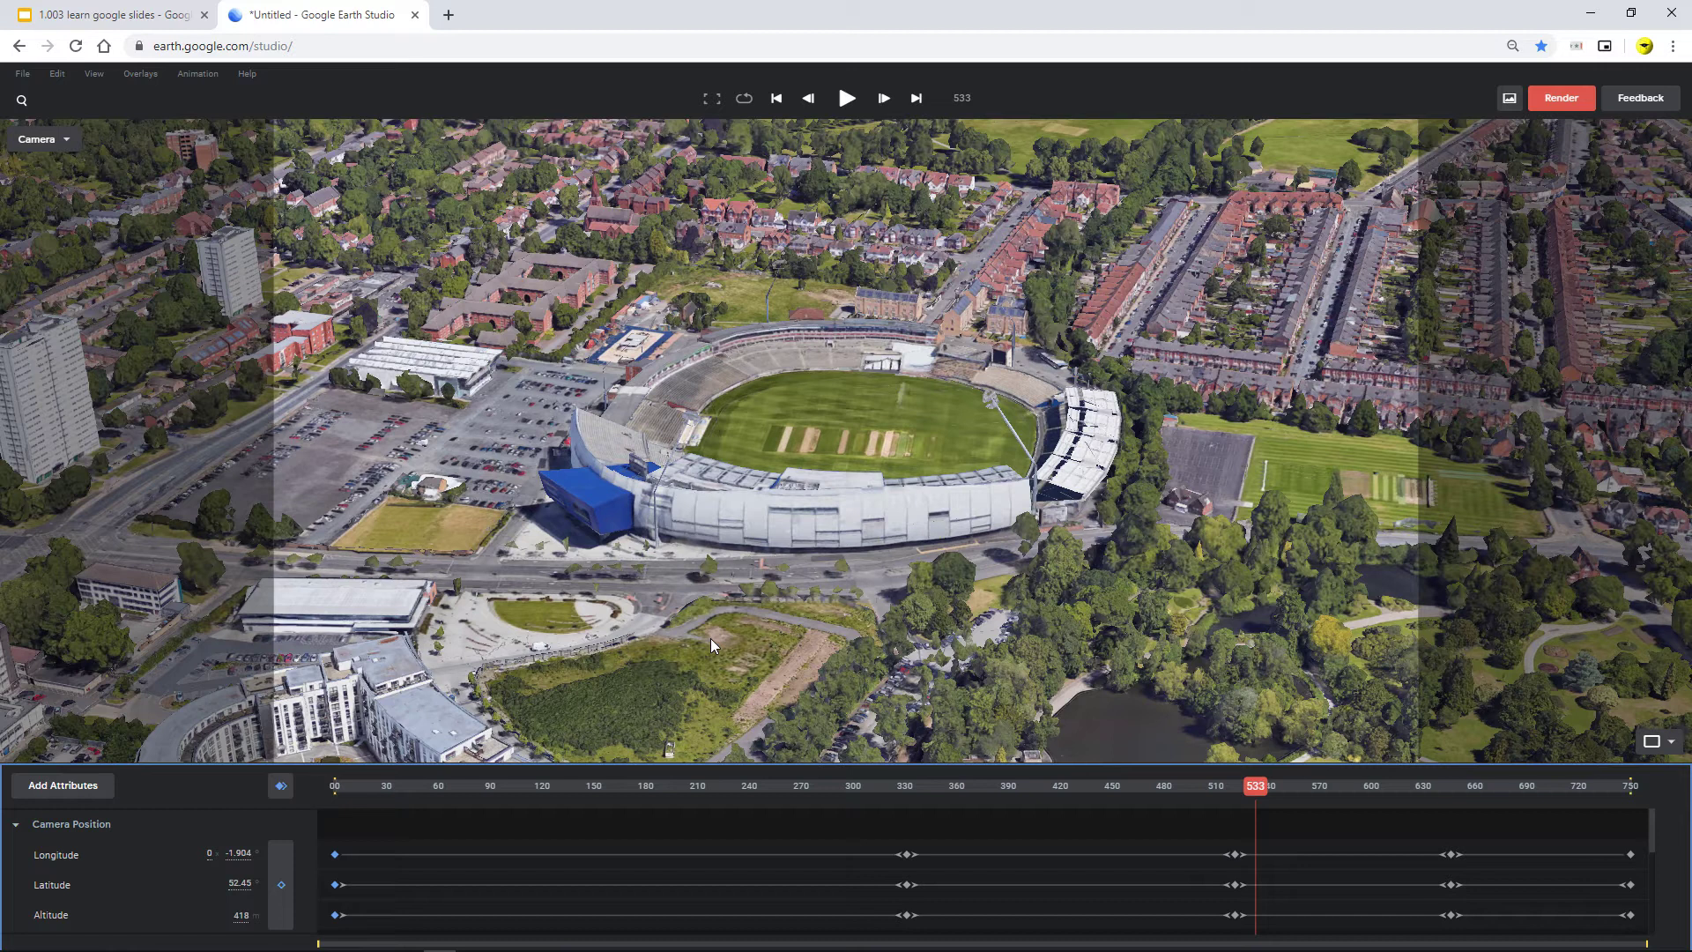
- Change the layout to two viewports, Top and Camera, and move the playhead to frame 429
key(2)
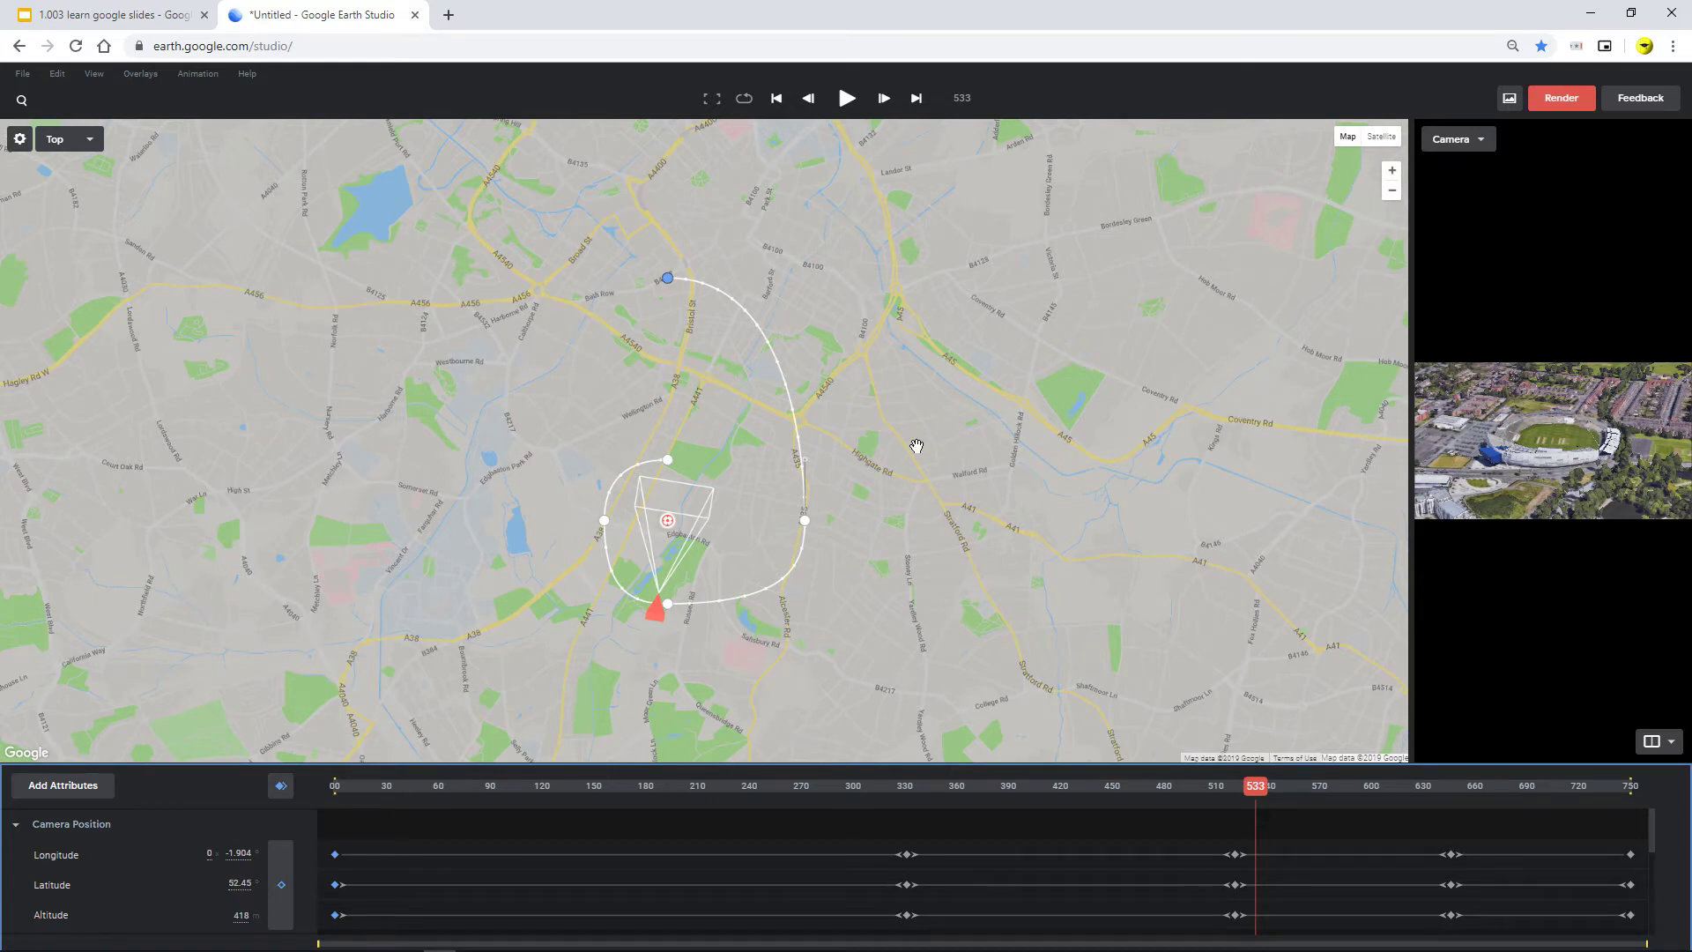
click(1662, 746)
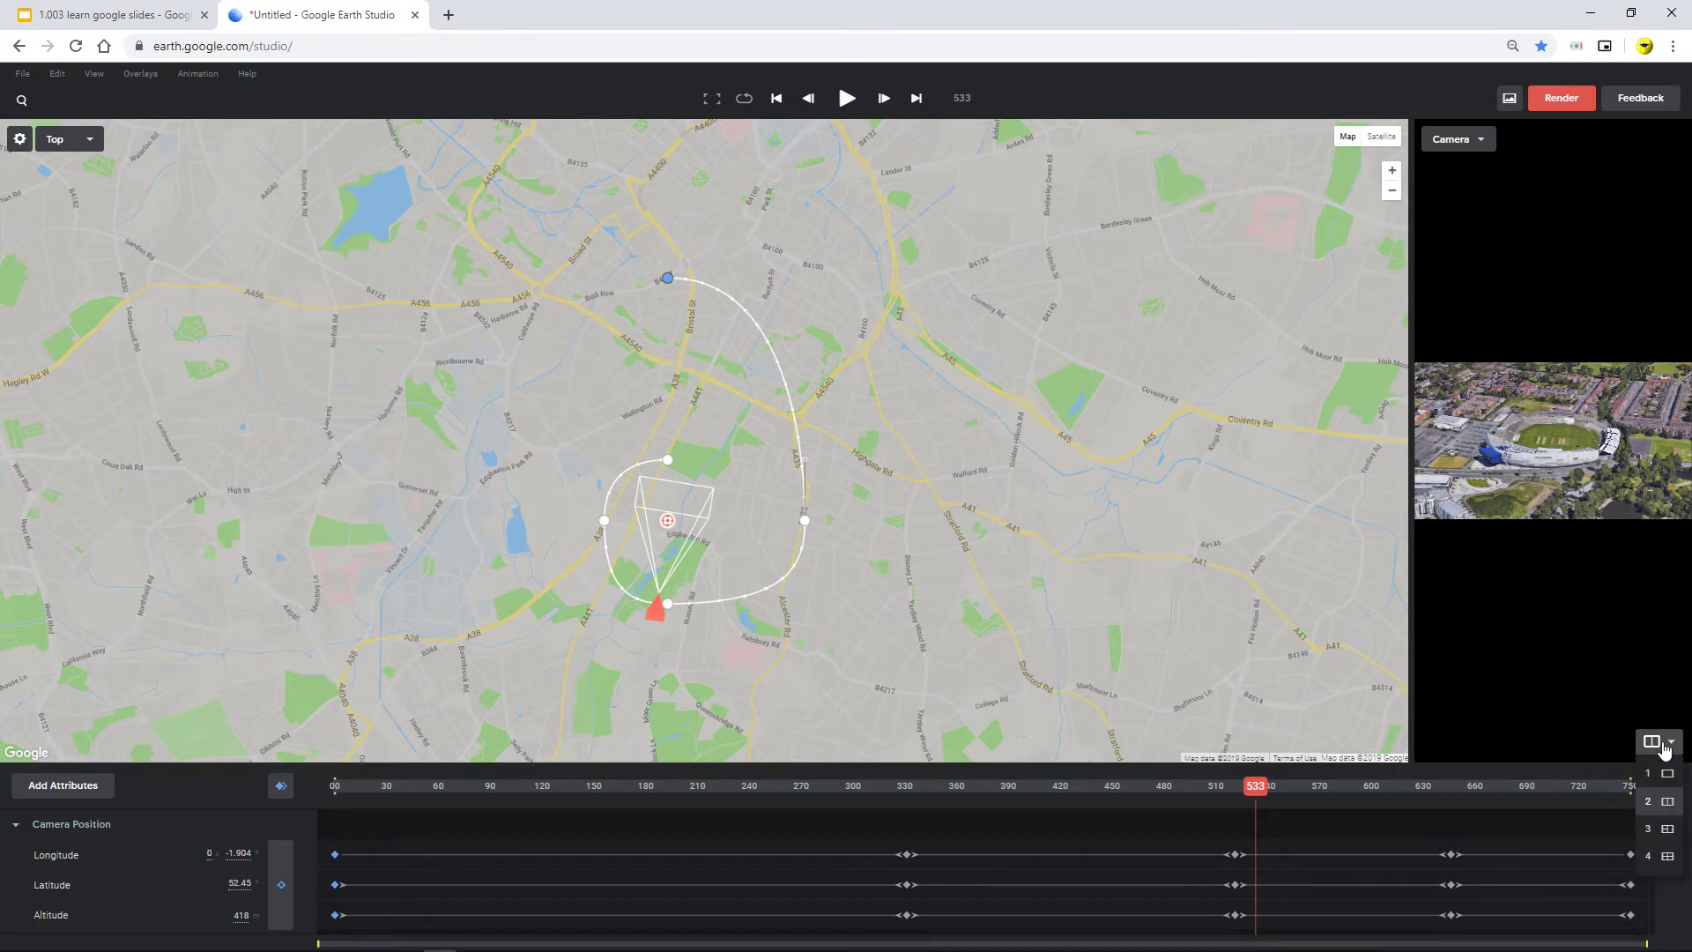
click(1005, 491)
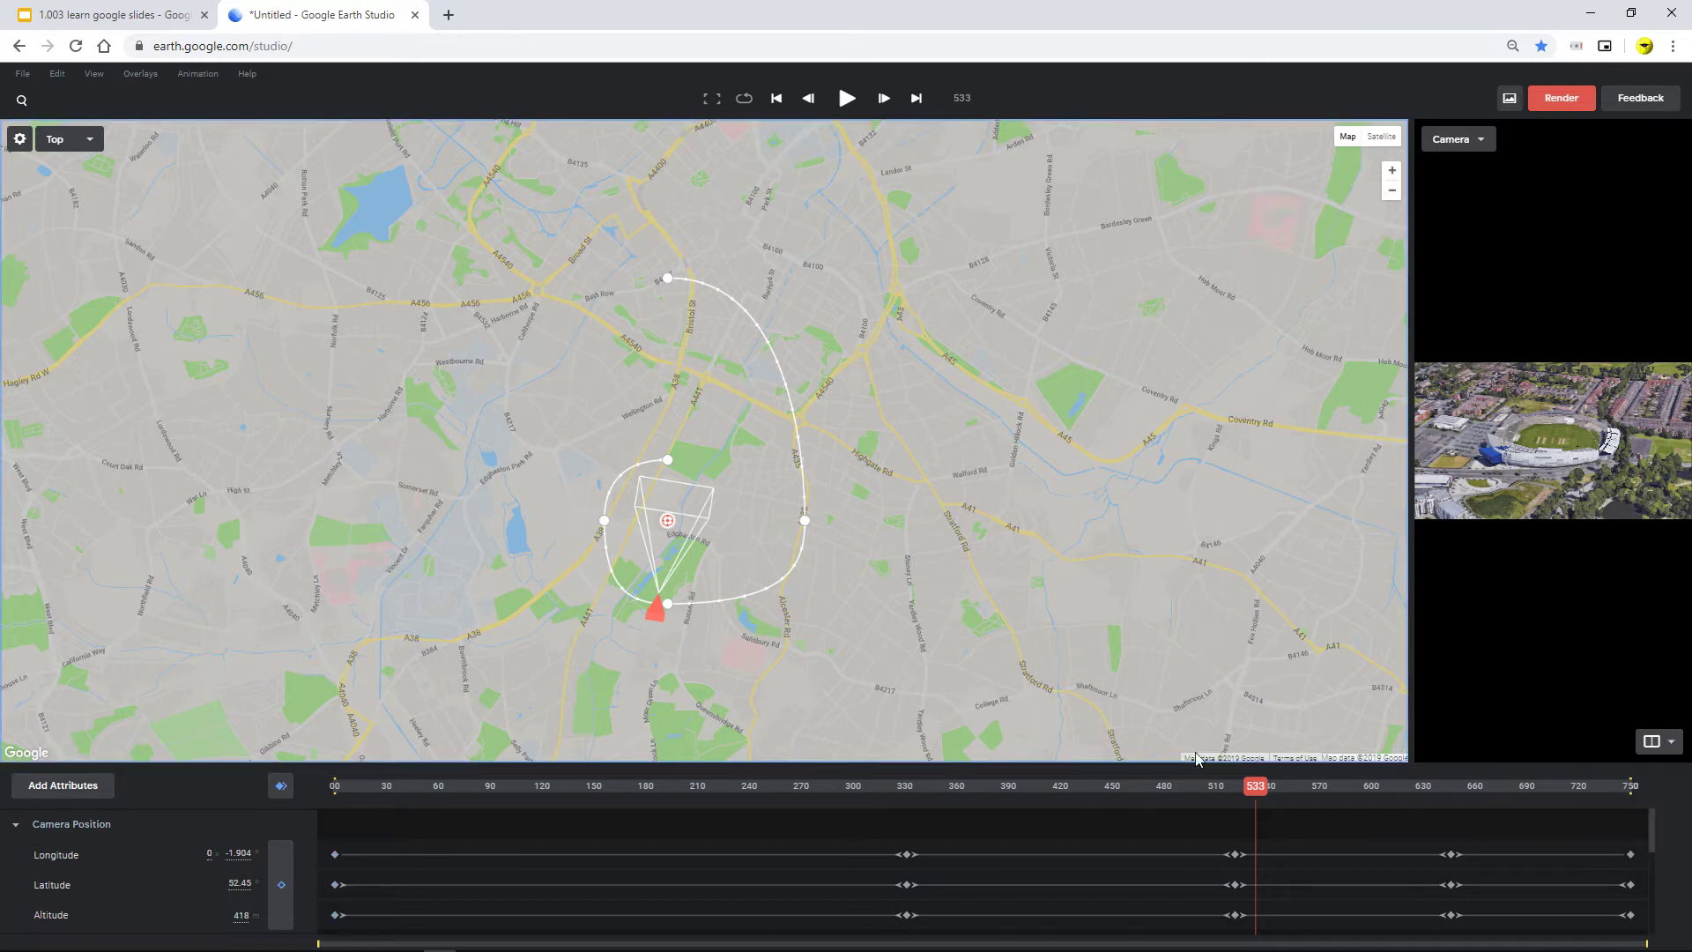
click(1248, 786)
mouse_move(1083, 779)
mouse_down()
mouse_move(812, 760)
mouse_move(1073, 755)
mouse_move(1058, 754)
mouse_up()
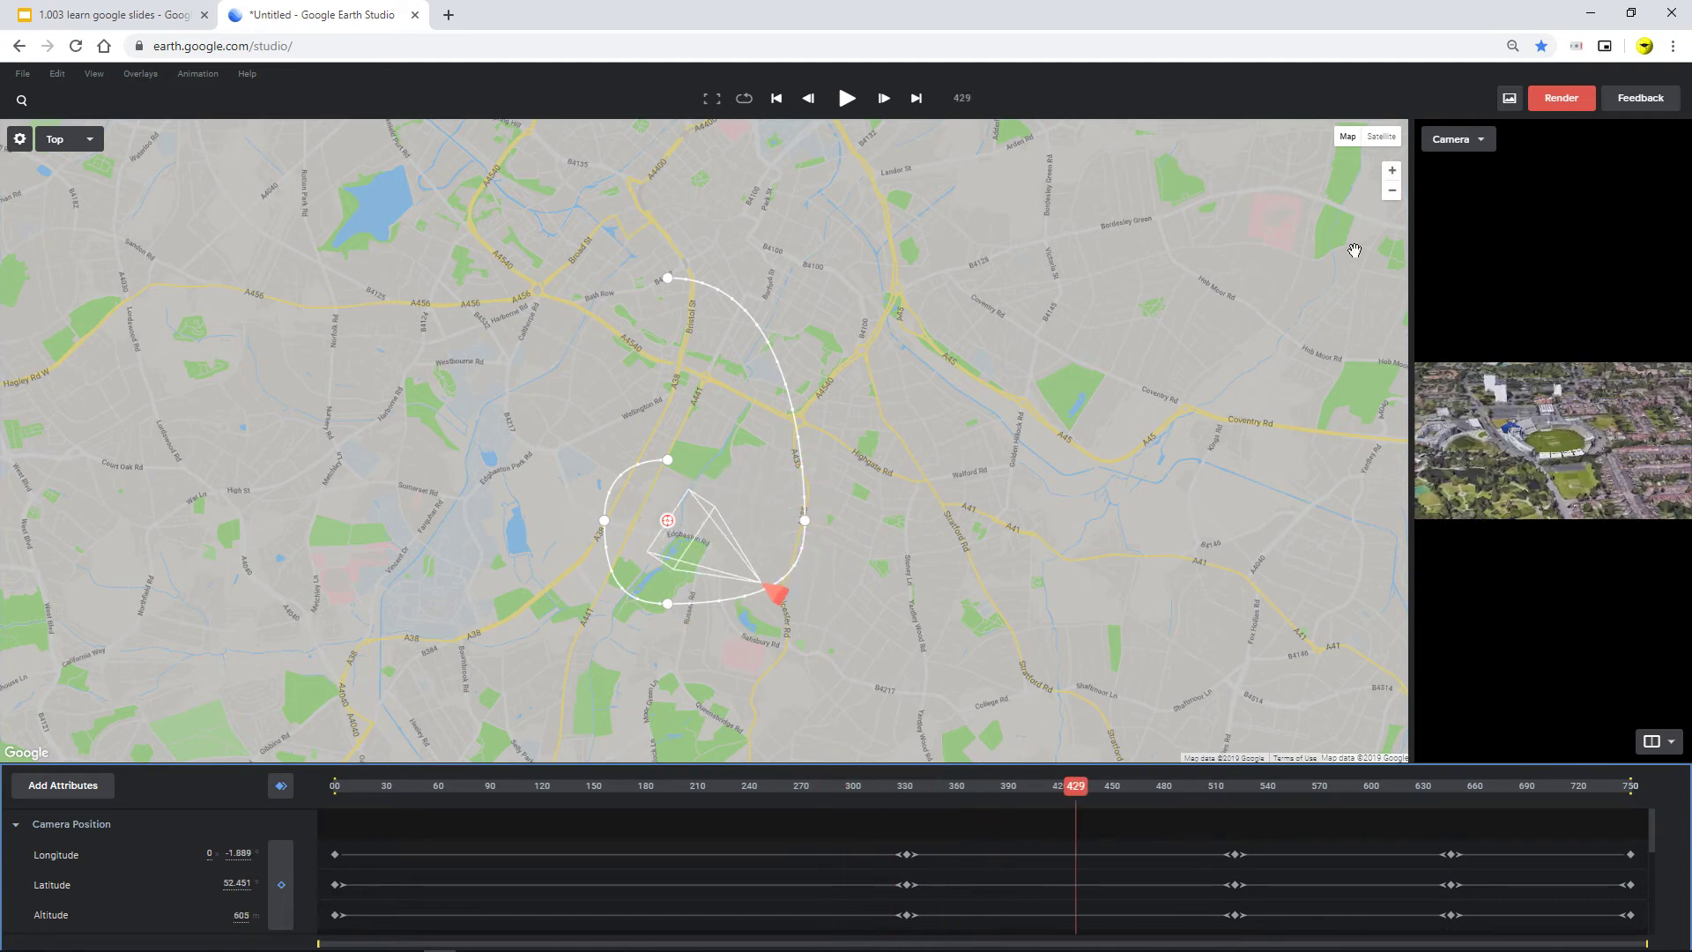
- Change the layout to three viewports, showing West, Top and Camera
click(1042, 333)
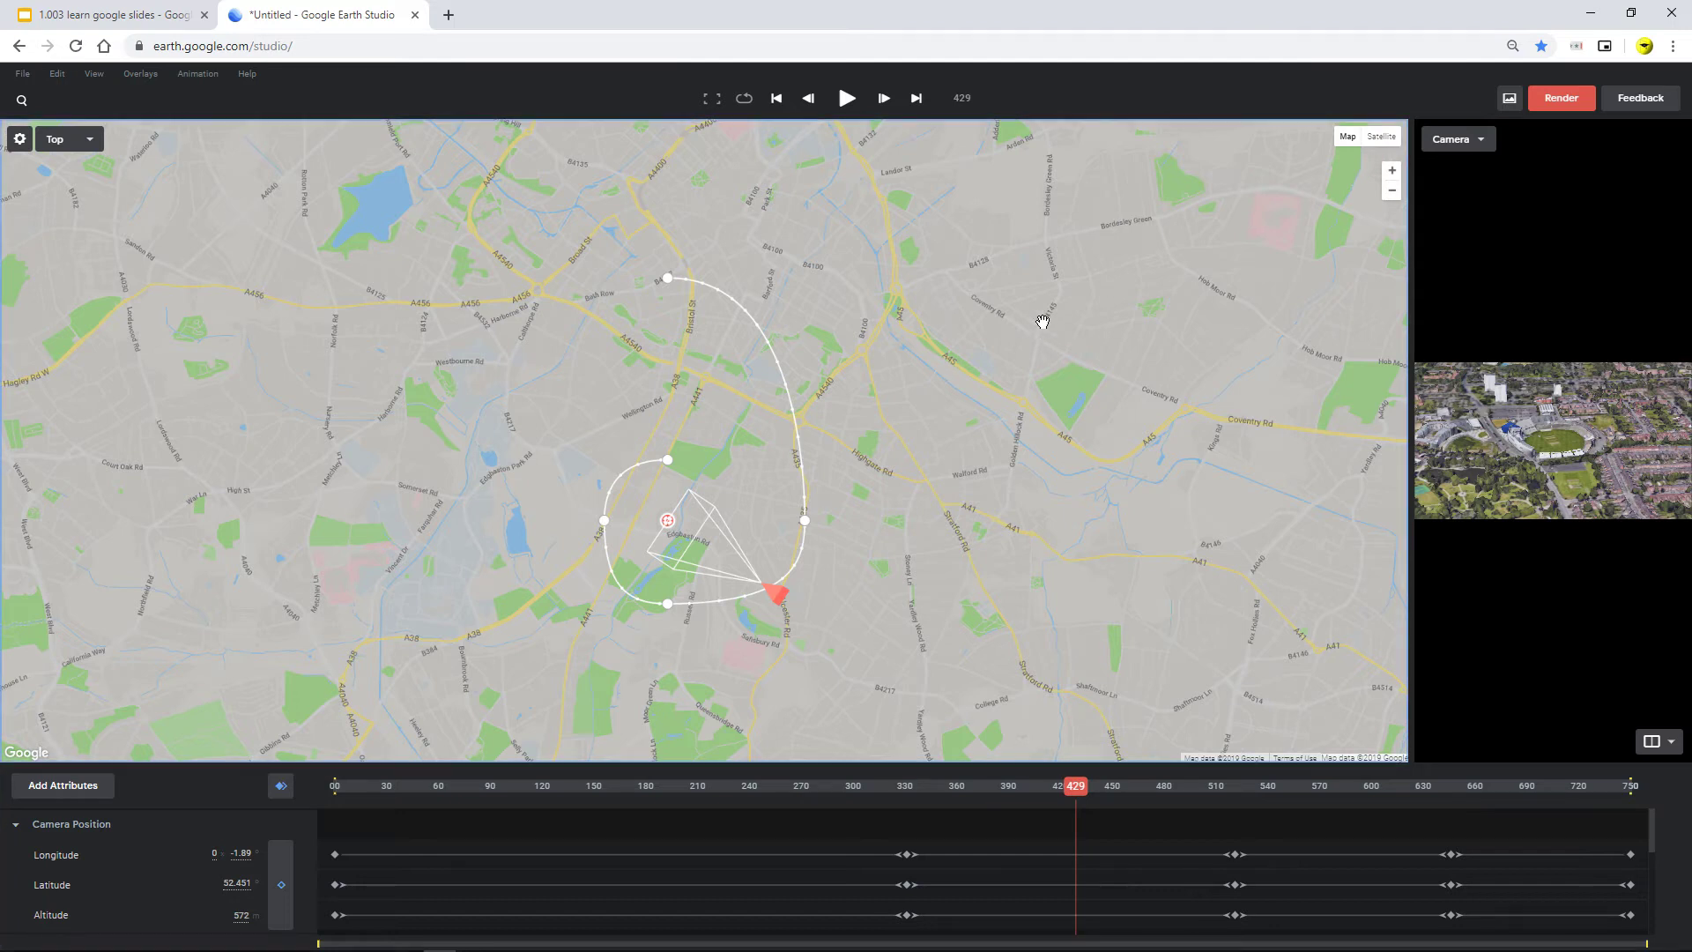
key(3)
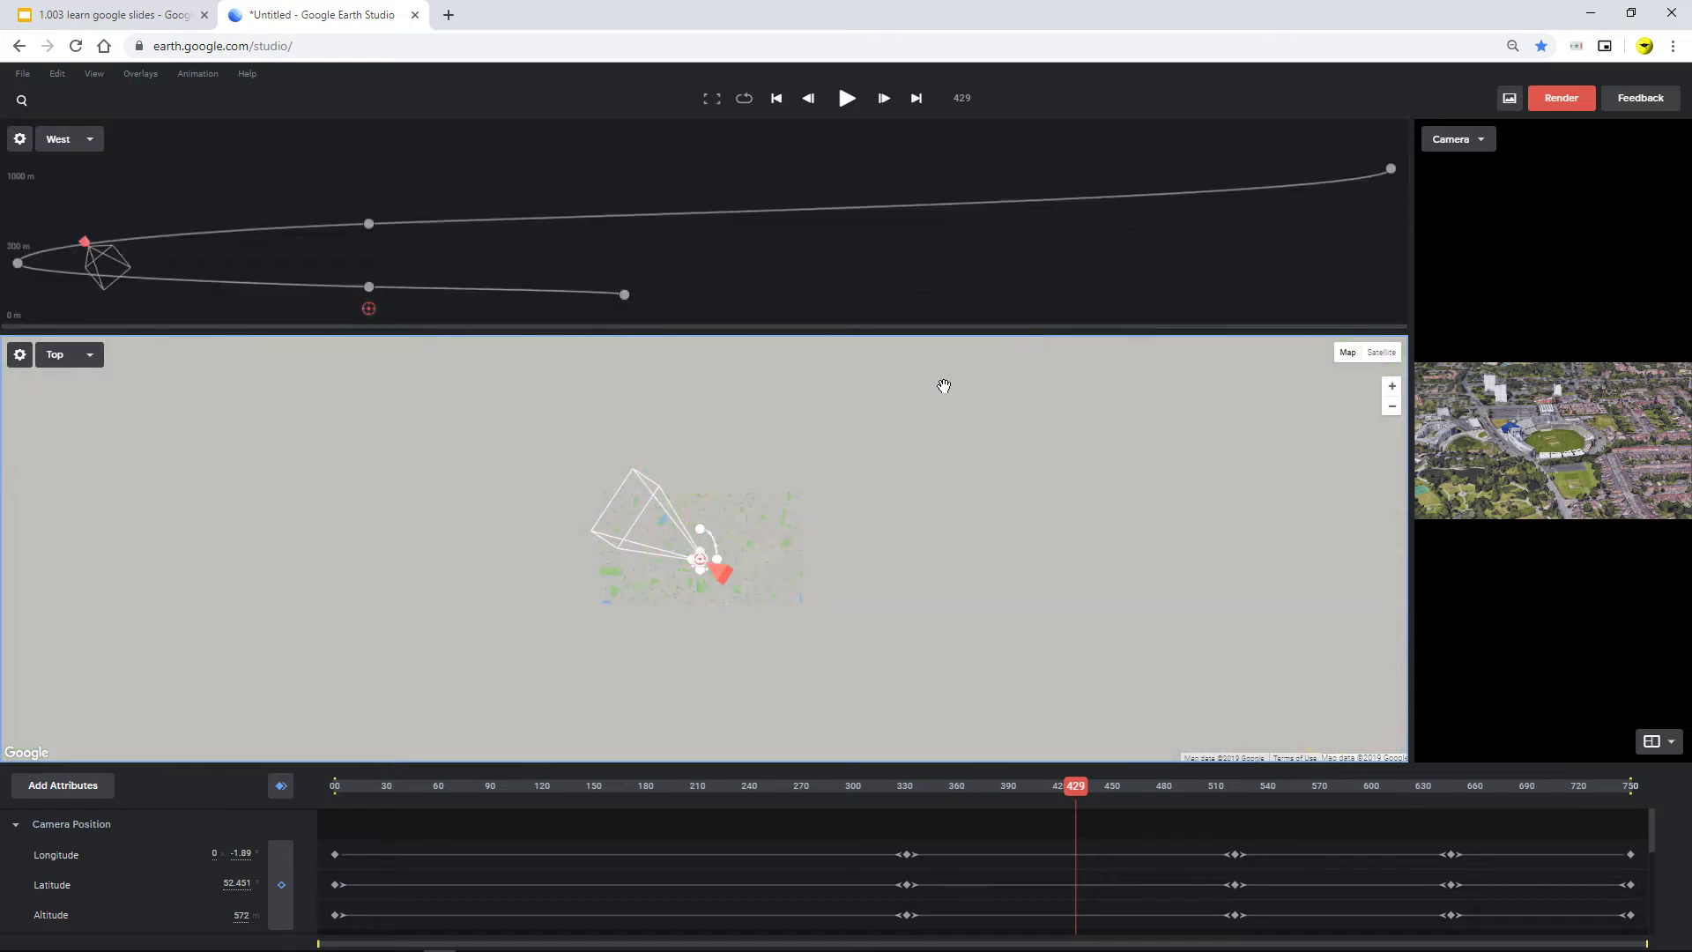
click(1654, 742)
click(1039, 408)
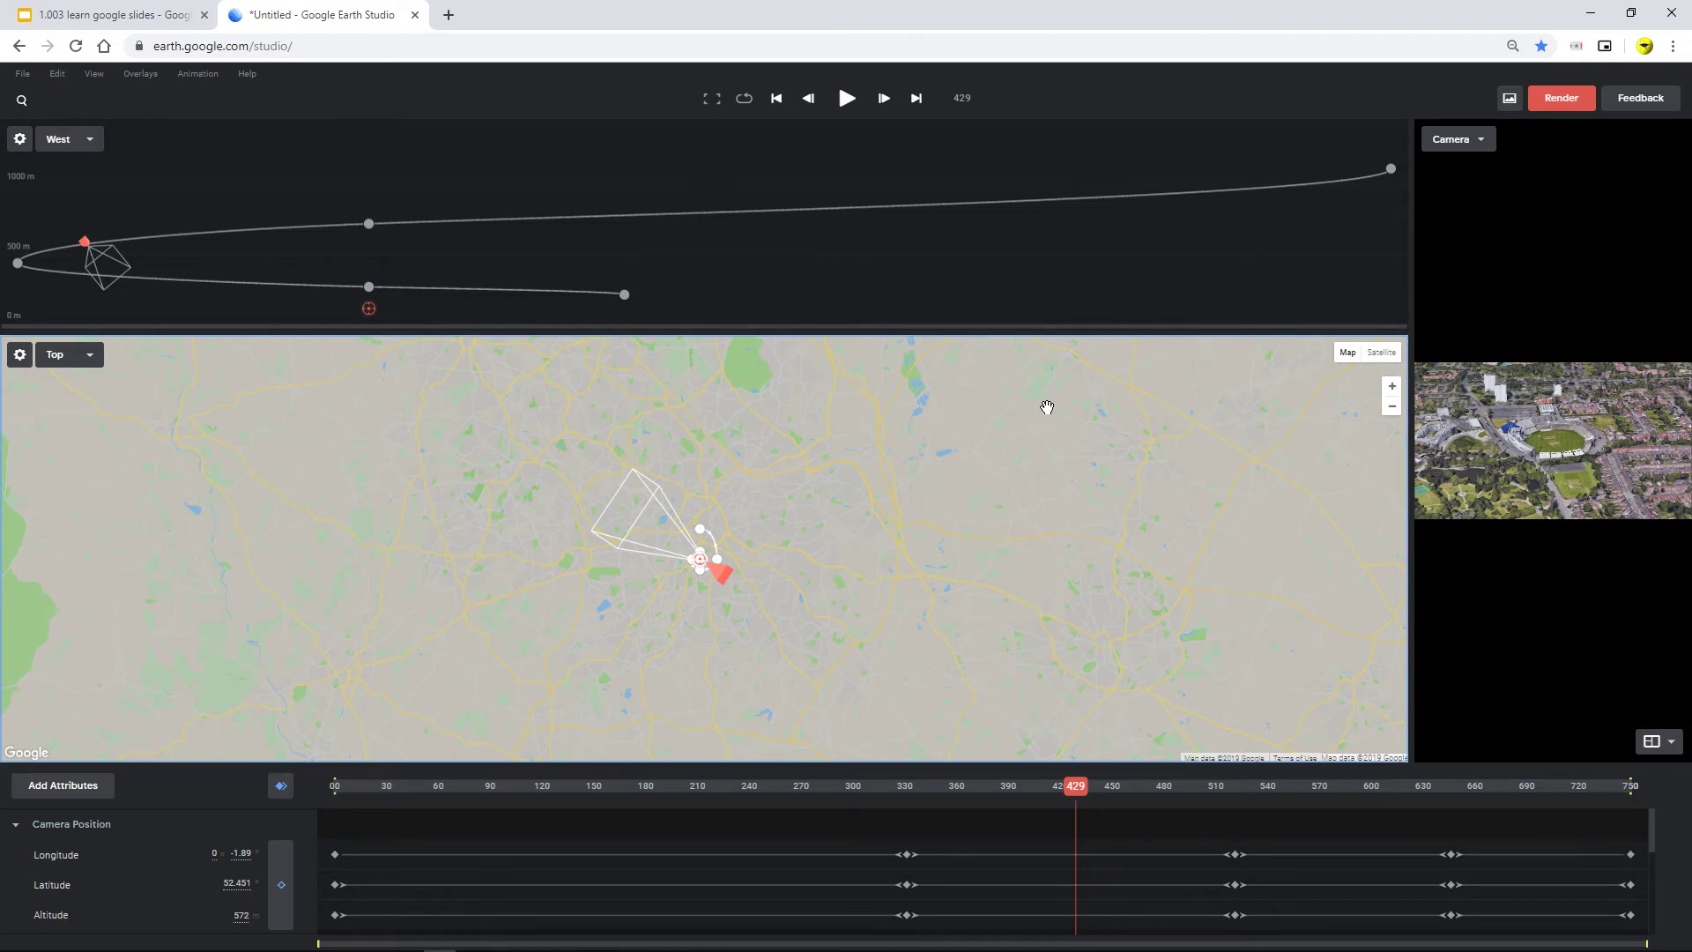
- Change the layout to four viewports and widen the North and Camera viewports to slightly more than half the window
key(4)
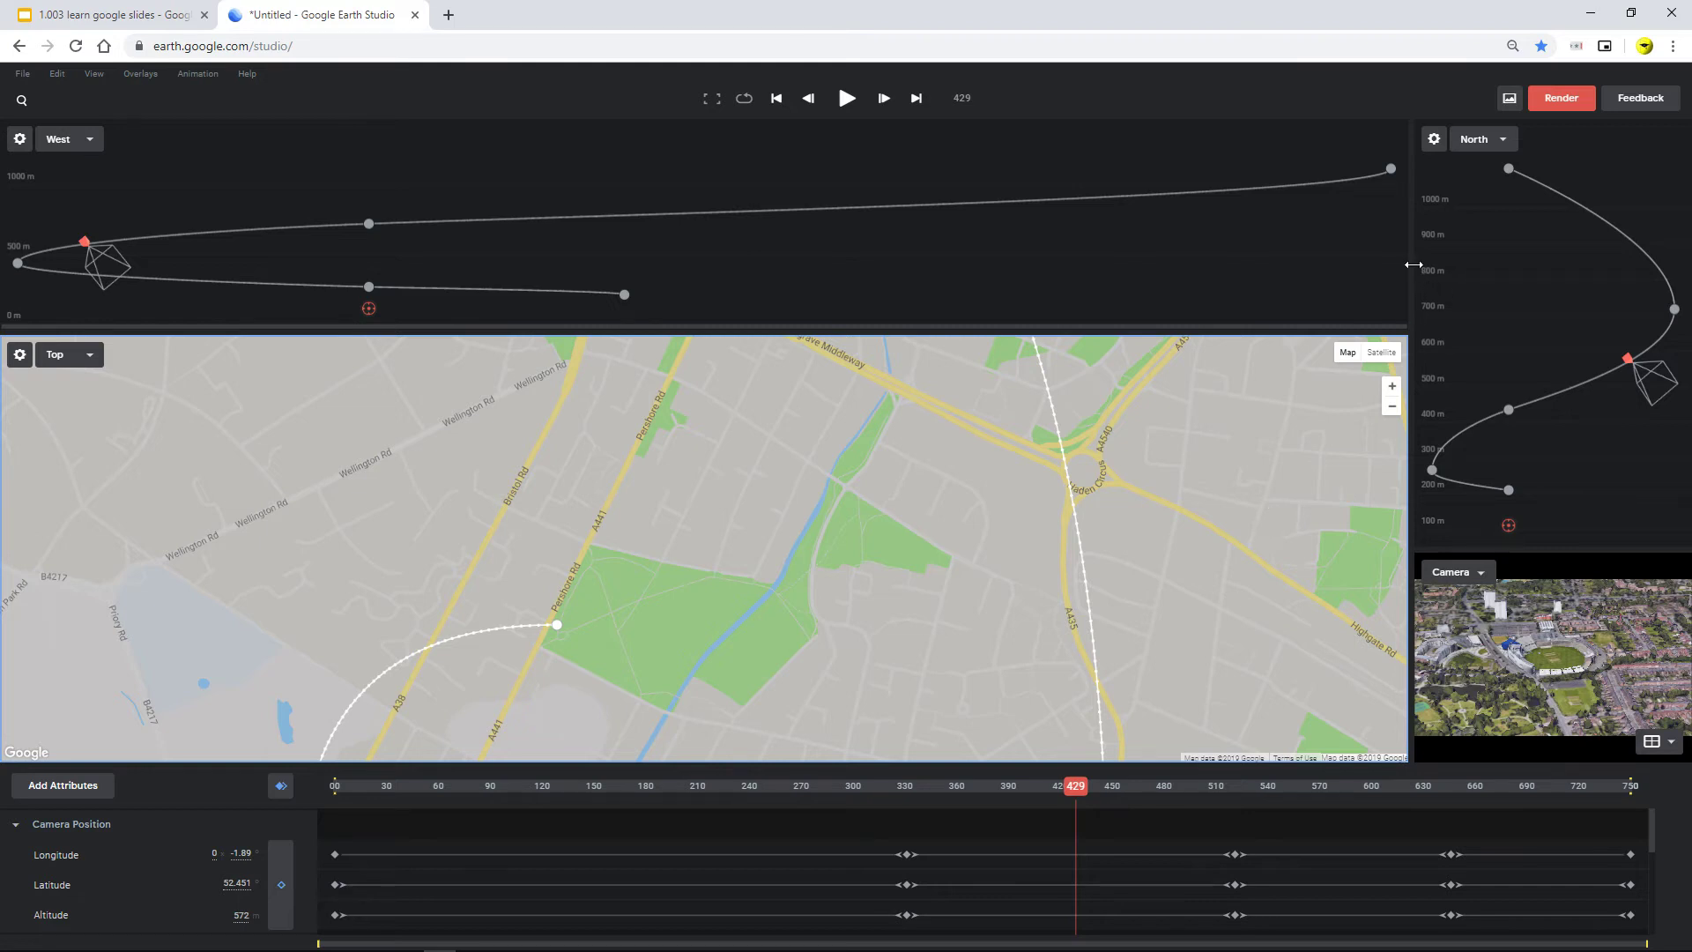
drag(1414, 265, 785, 225)
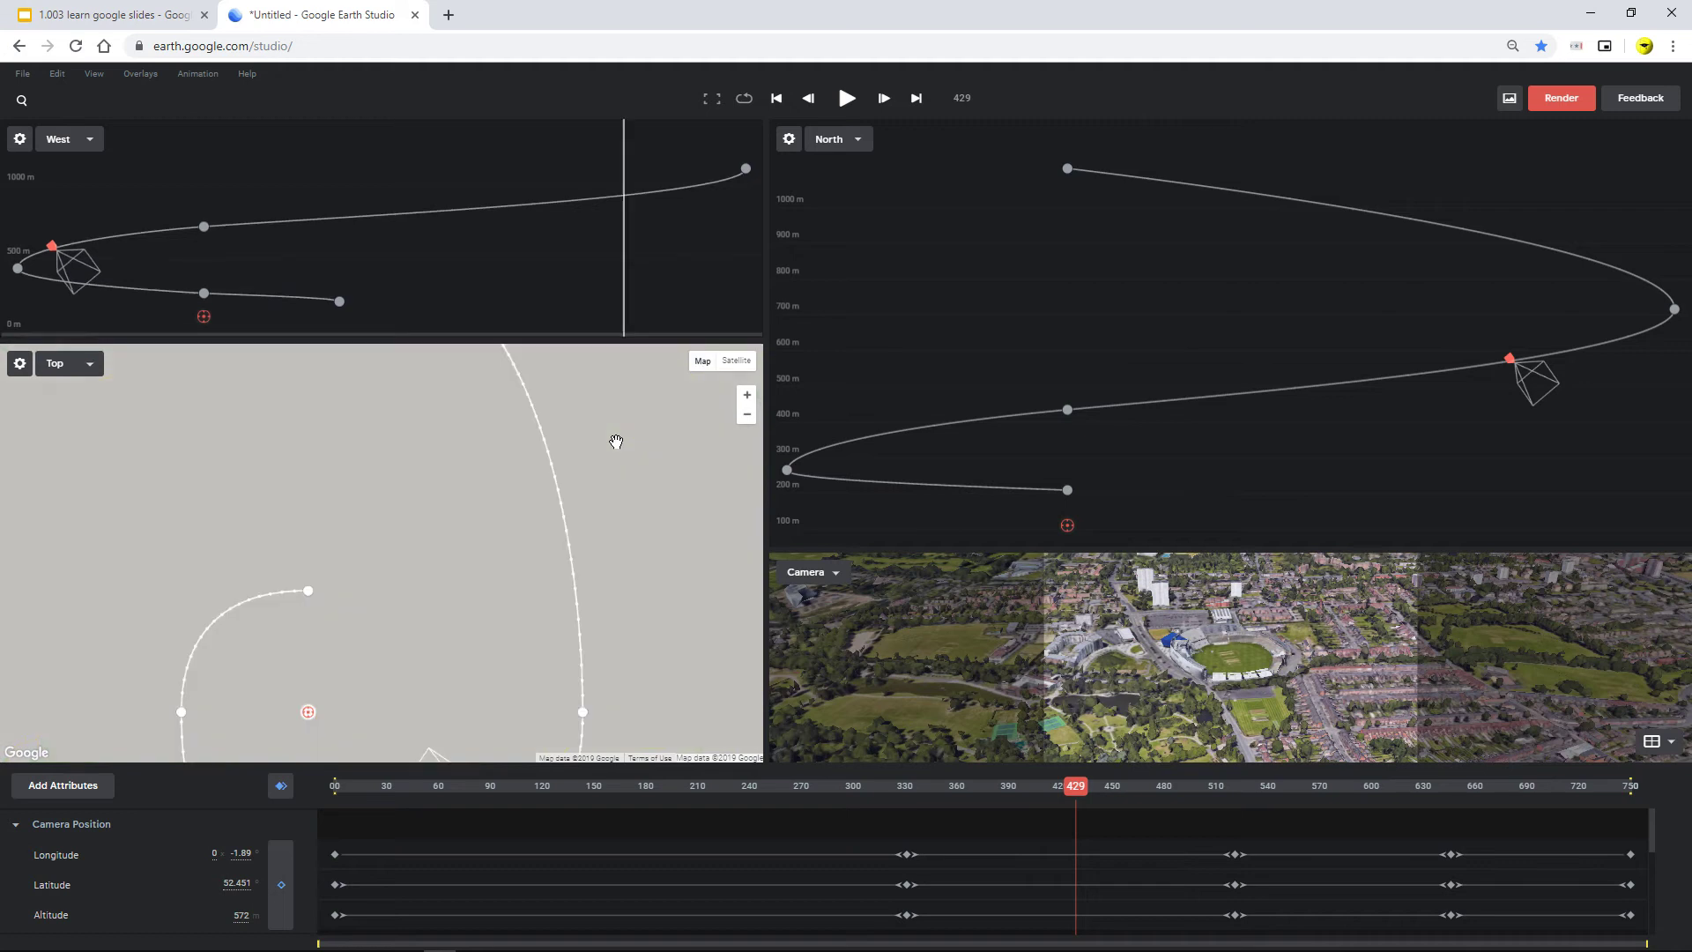
- Resize the West, Top, North and Camera viewports to roughly equal height, and move the playhead to frame 447
drag(619, 461, 623, 403)
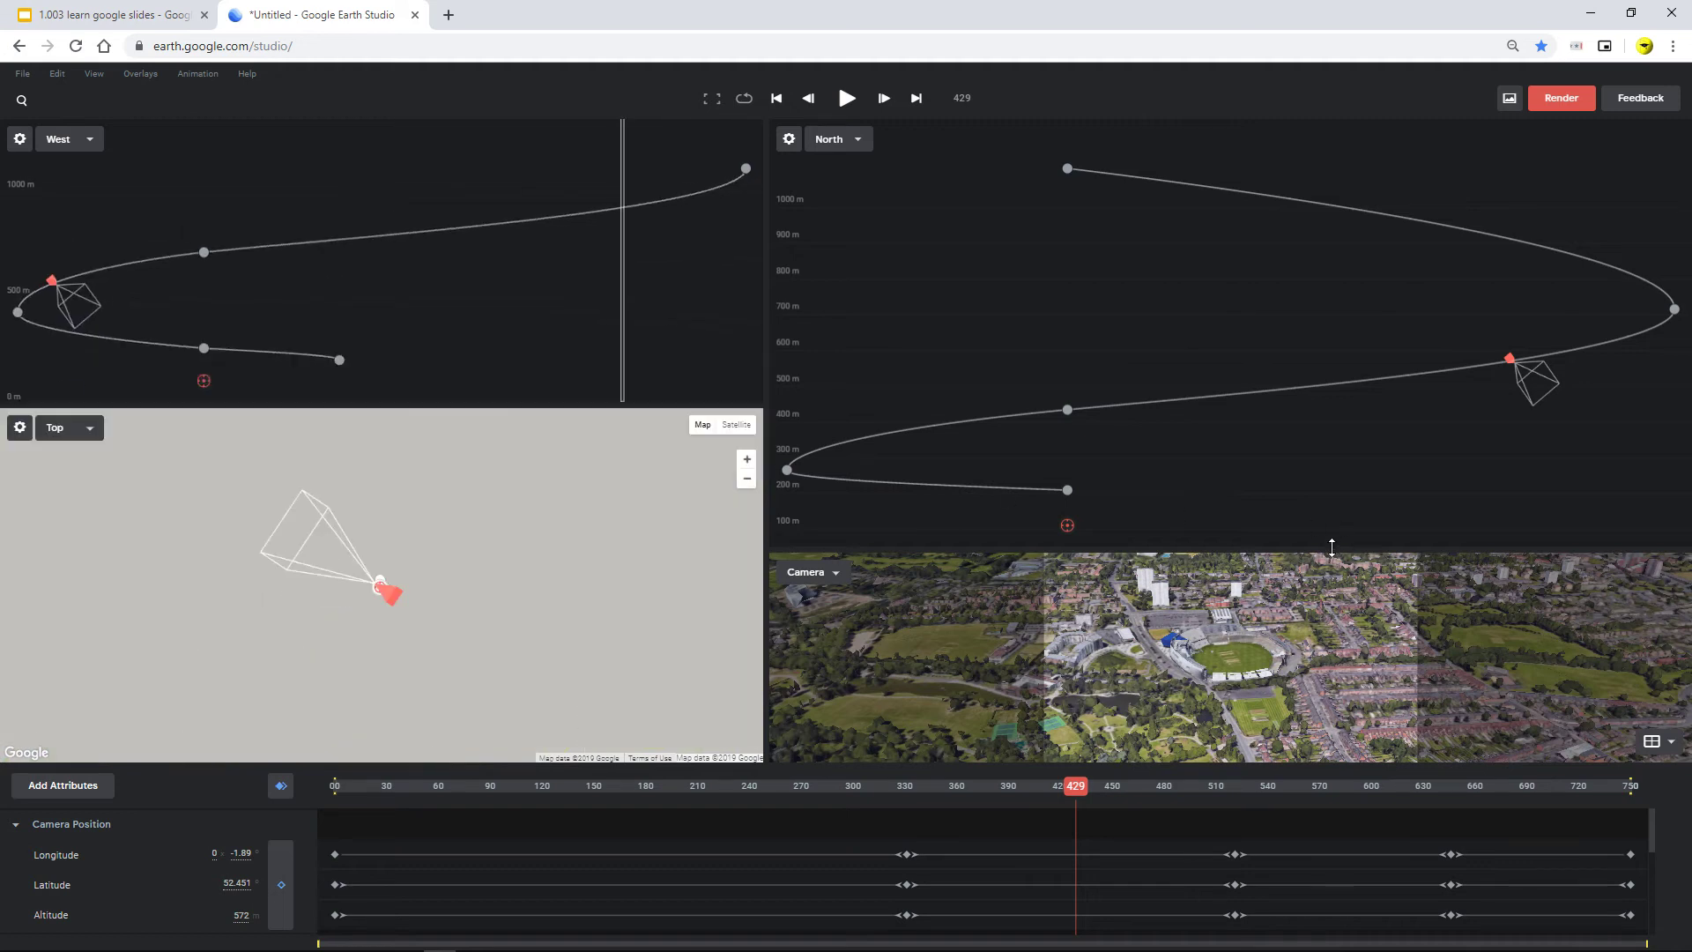
drag(1332, 547, 1314, 404)
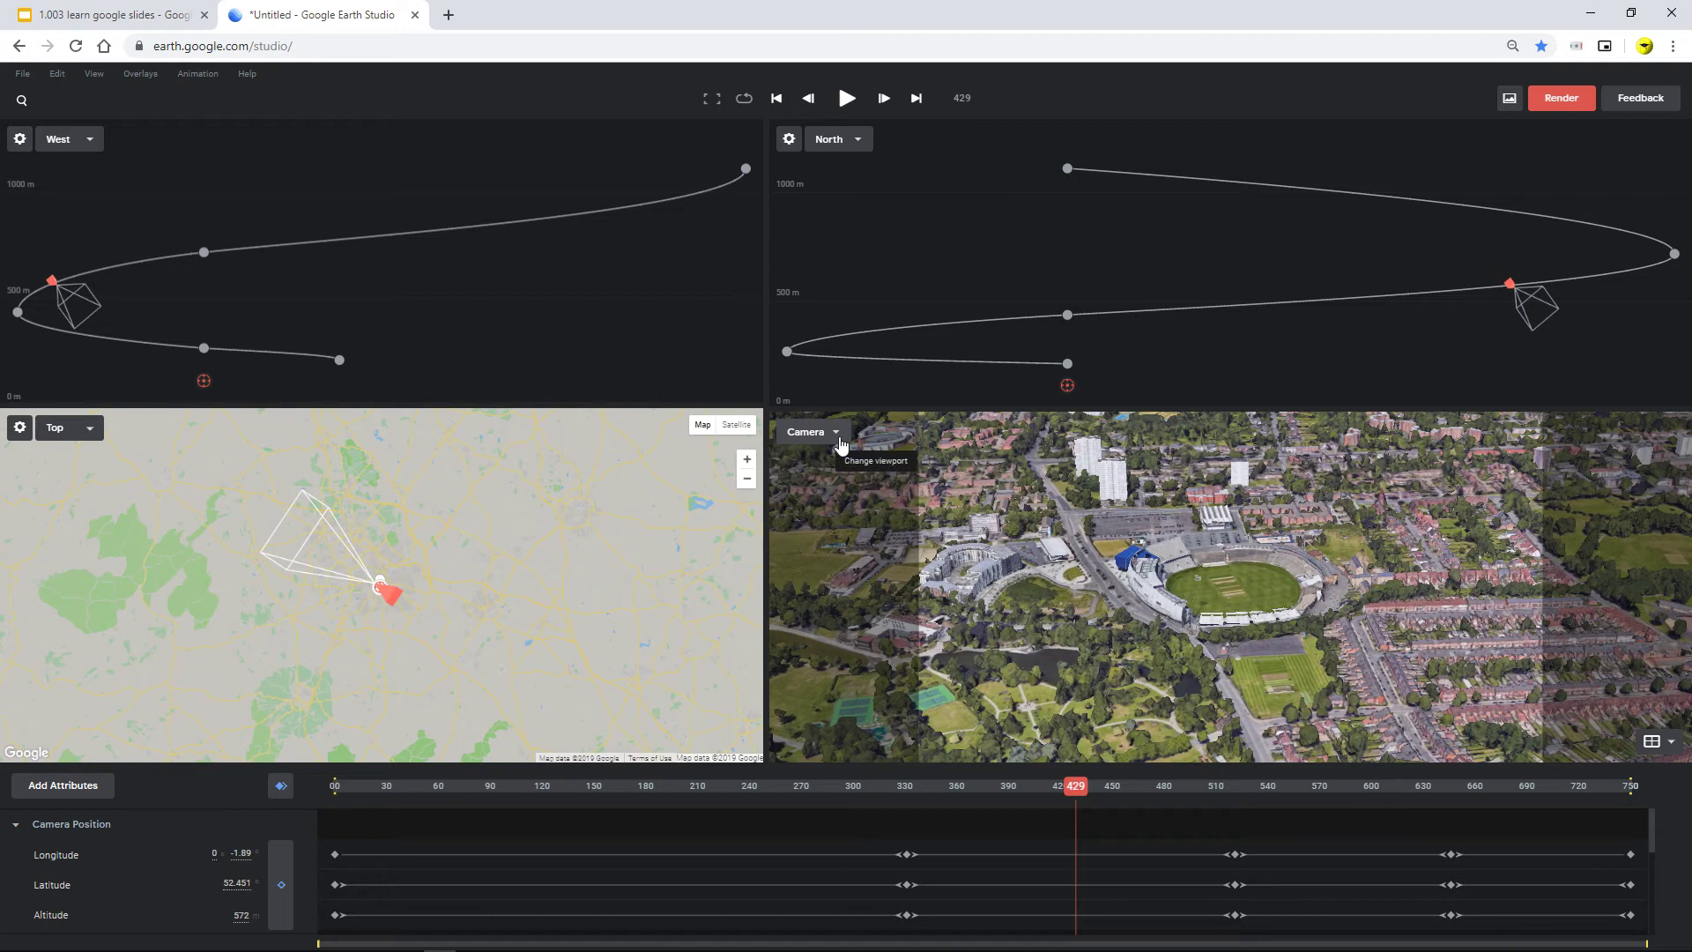
click(1074, 785)
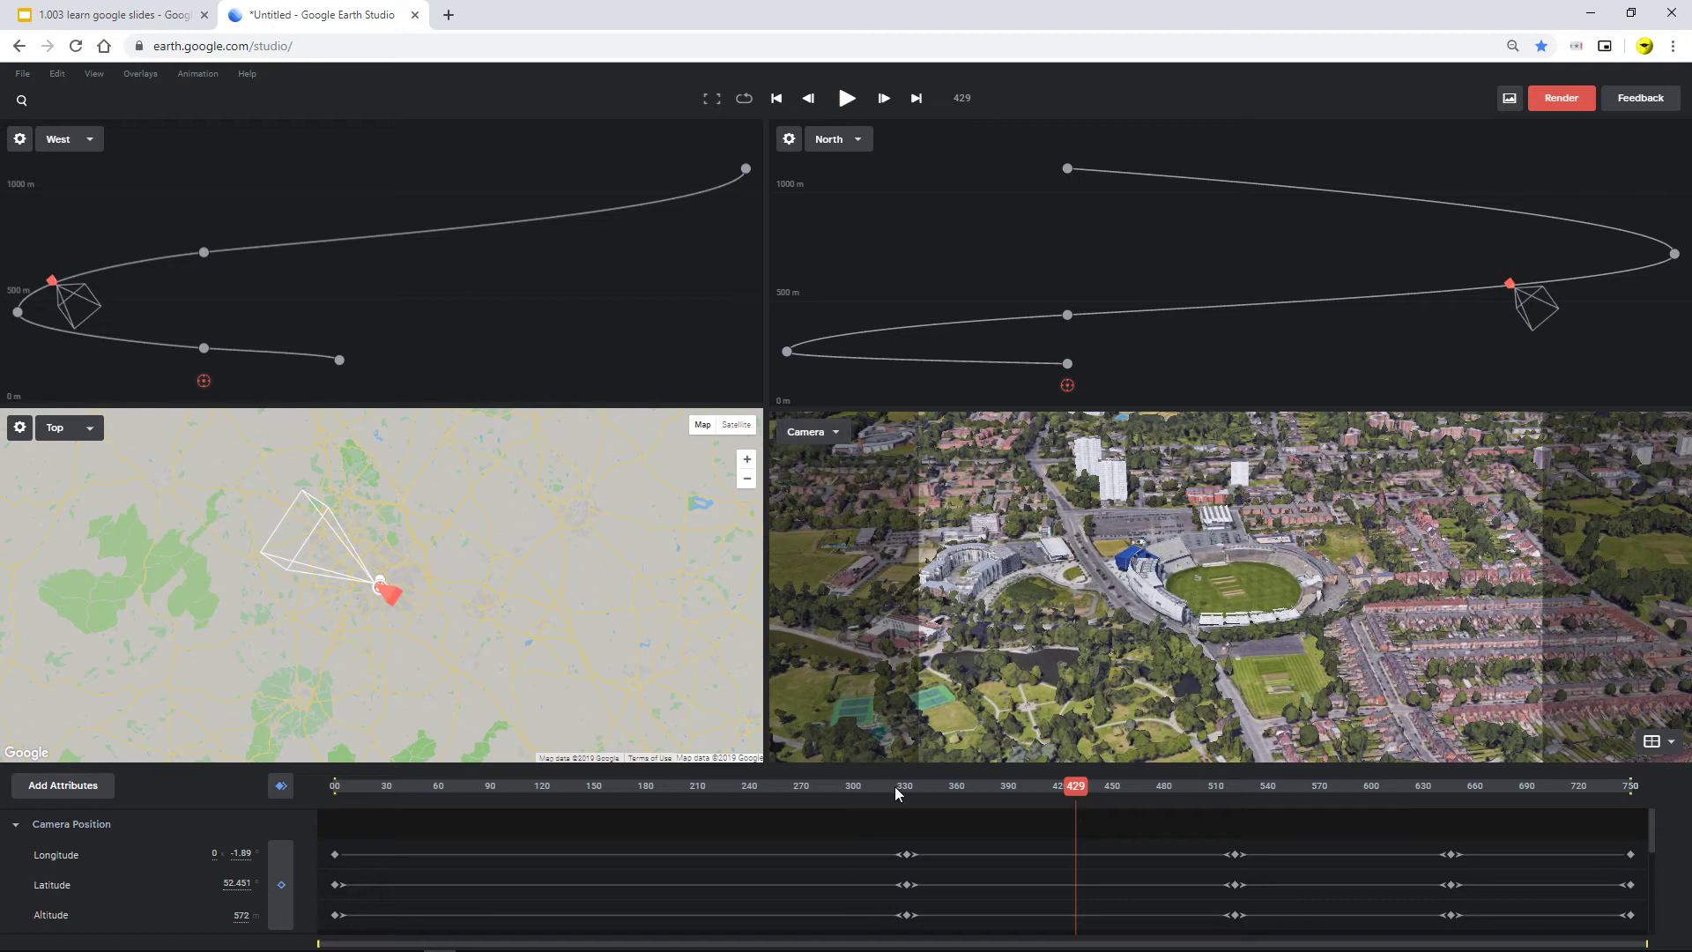
drag(505, 786, 1107, 791)
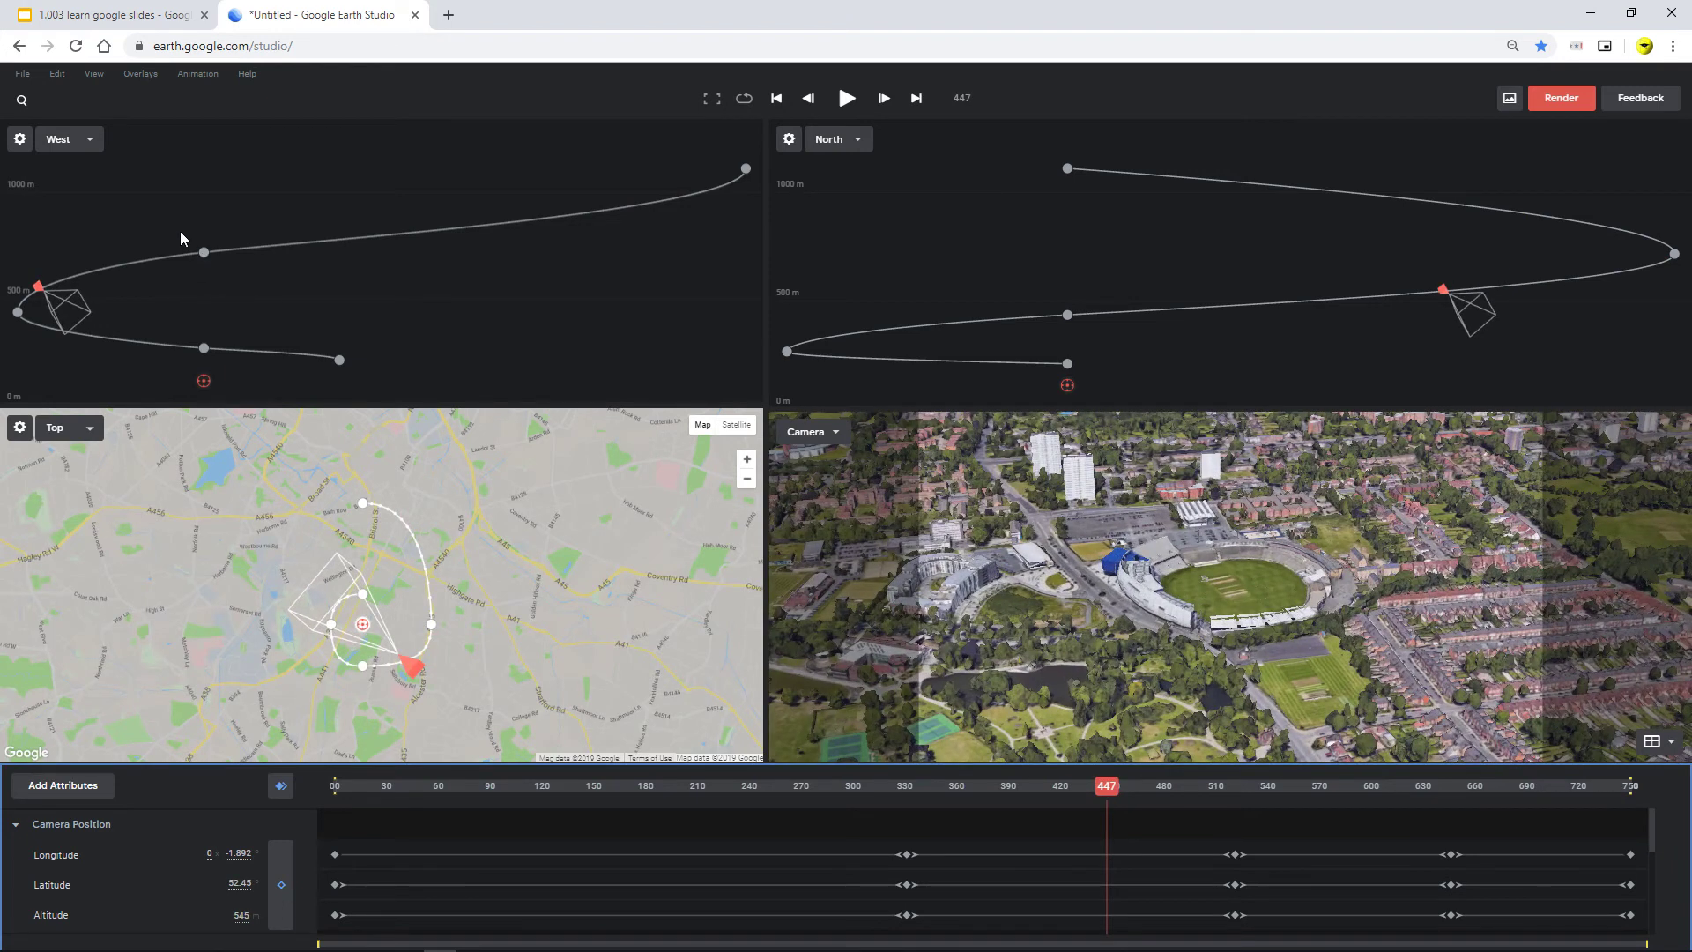
- Box-select a camera path point in the West viewport and another in North, and inspect West's view choices and North's settings
drag(166, 223, 258, 291)
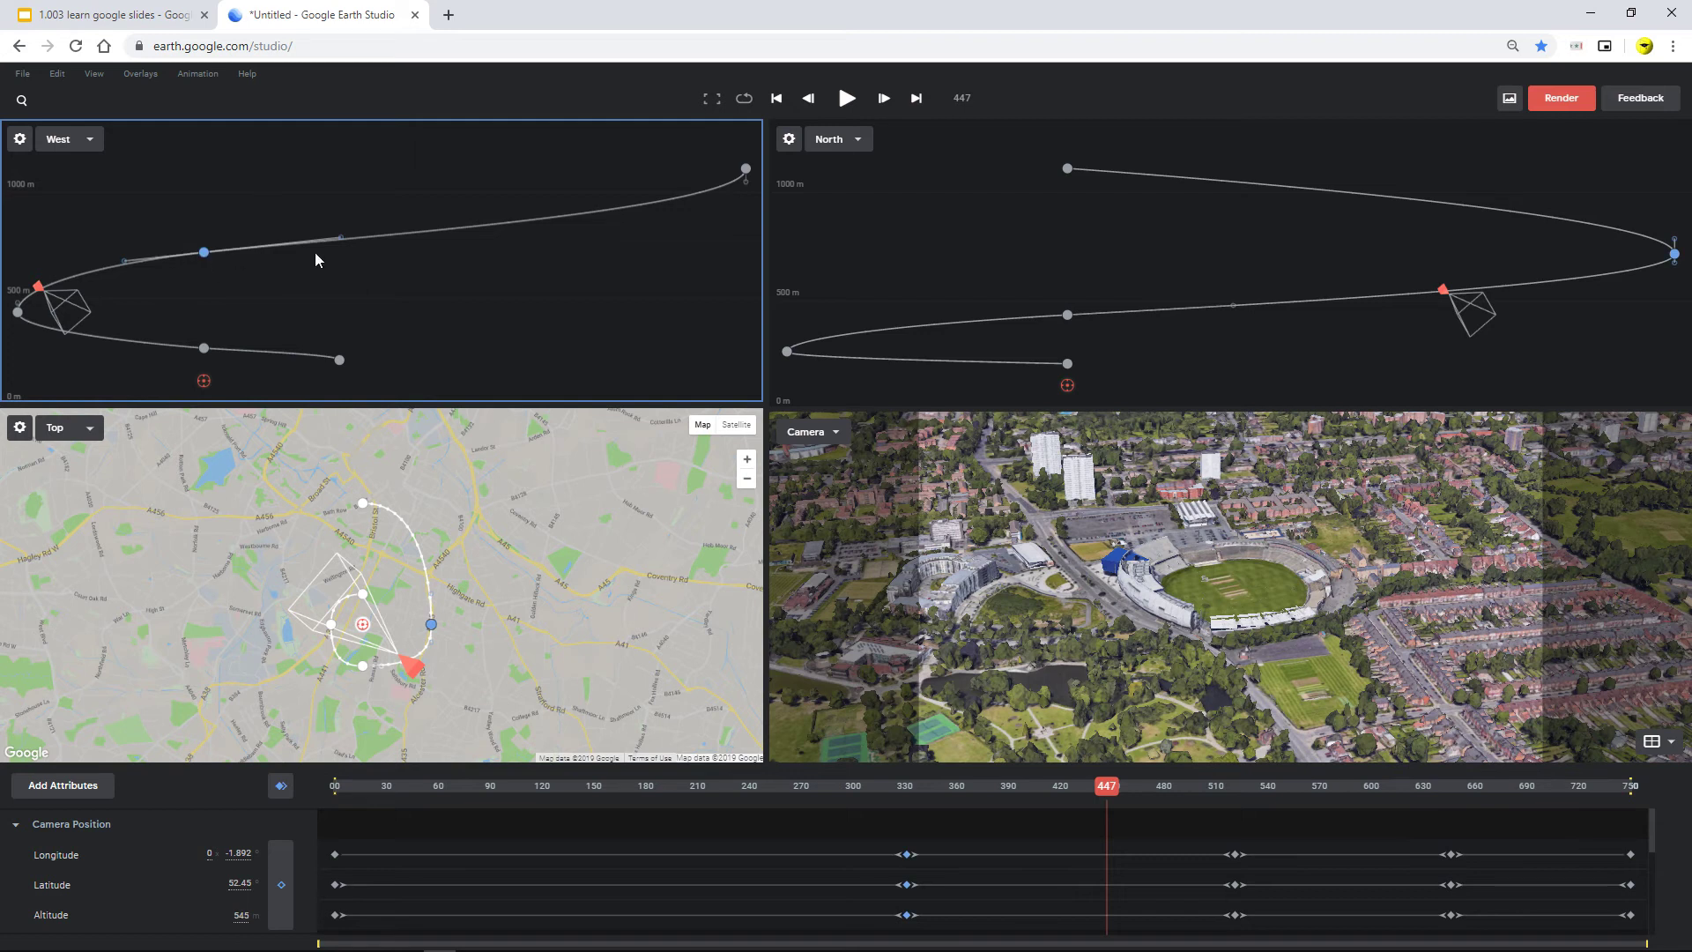
drag(1136, 341, 1015, 275)
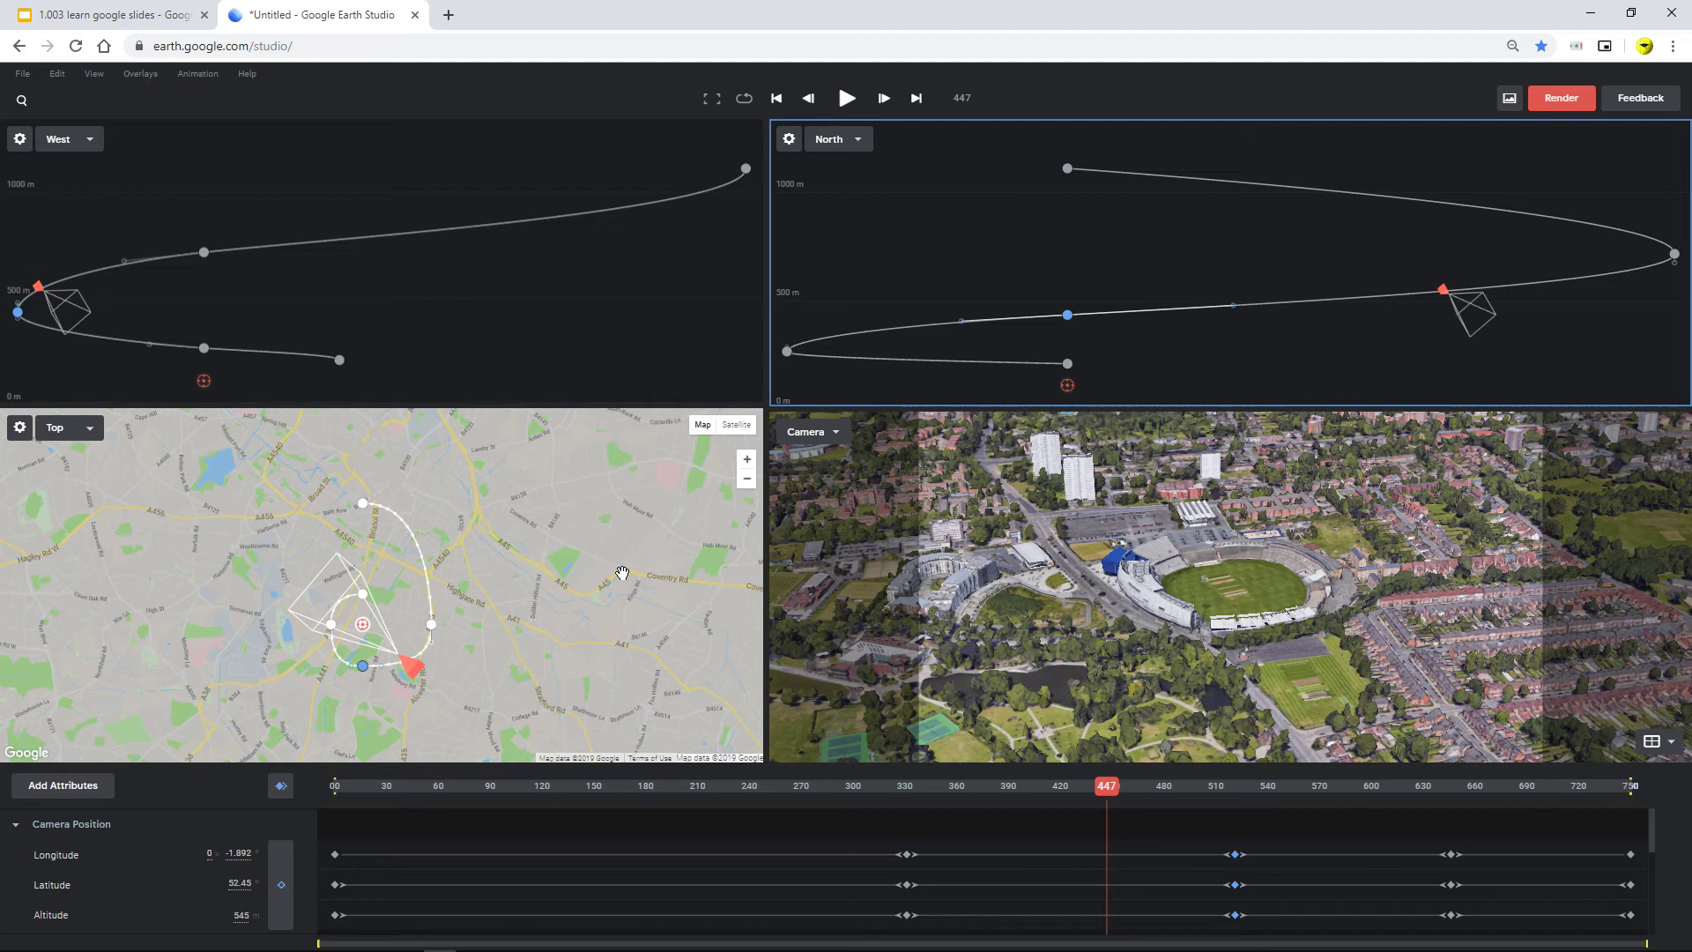
click(71, 145)
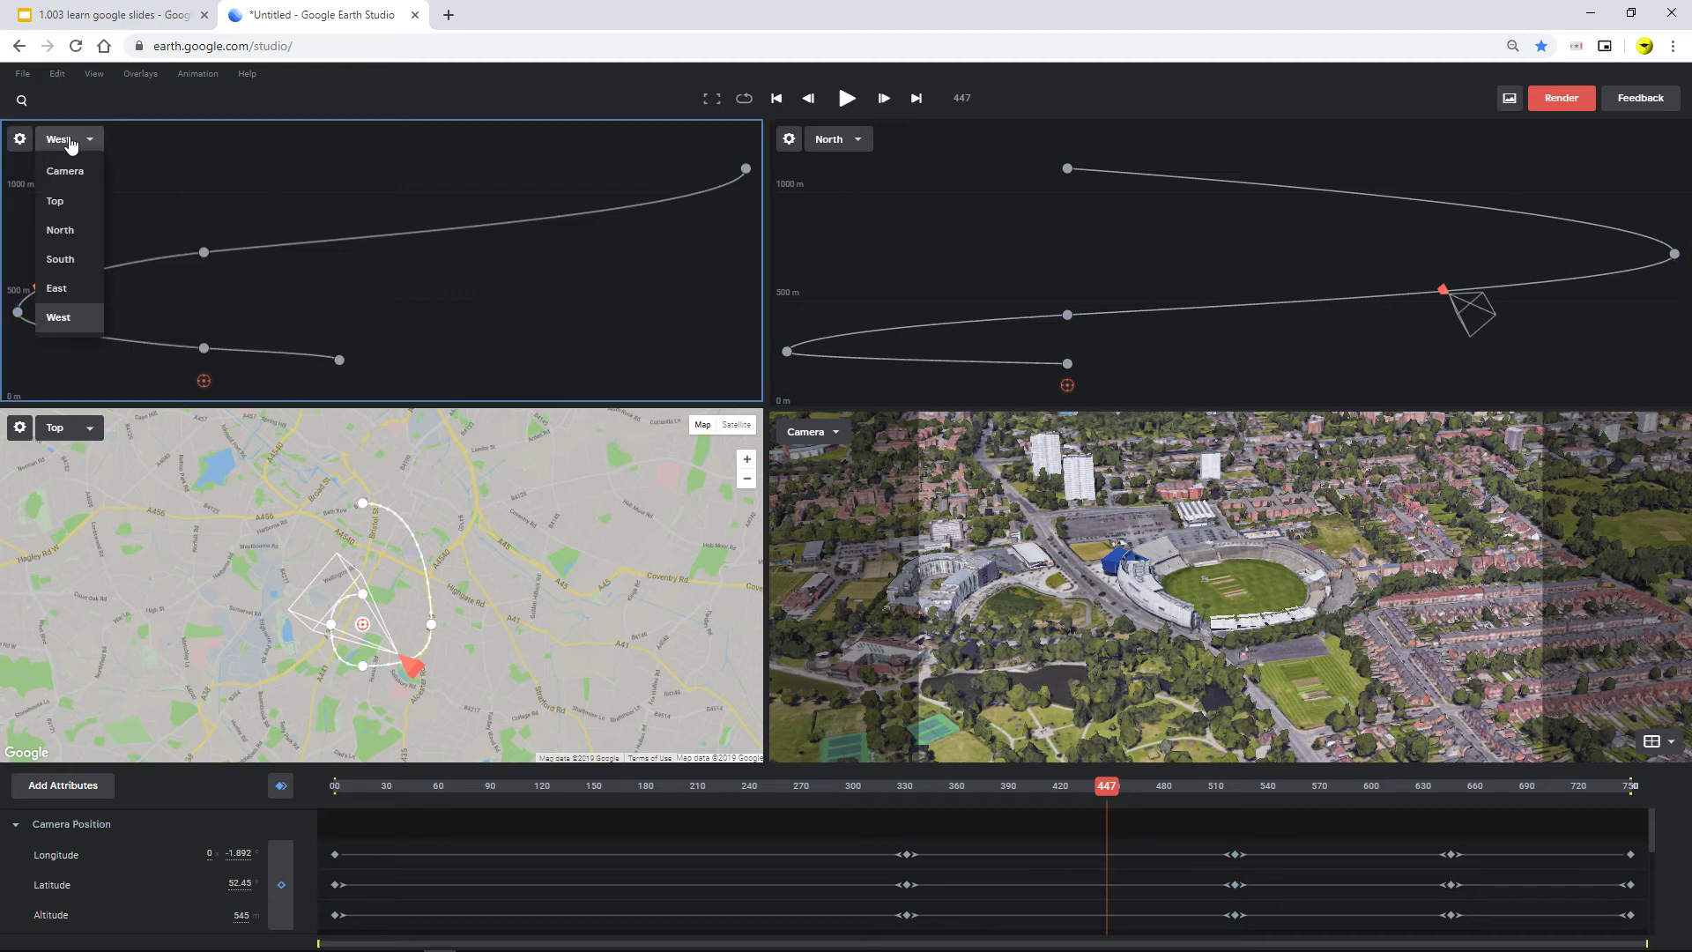
click(789, 142)
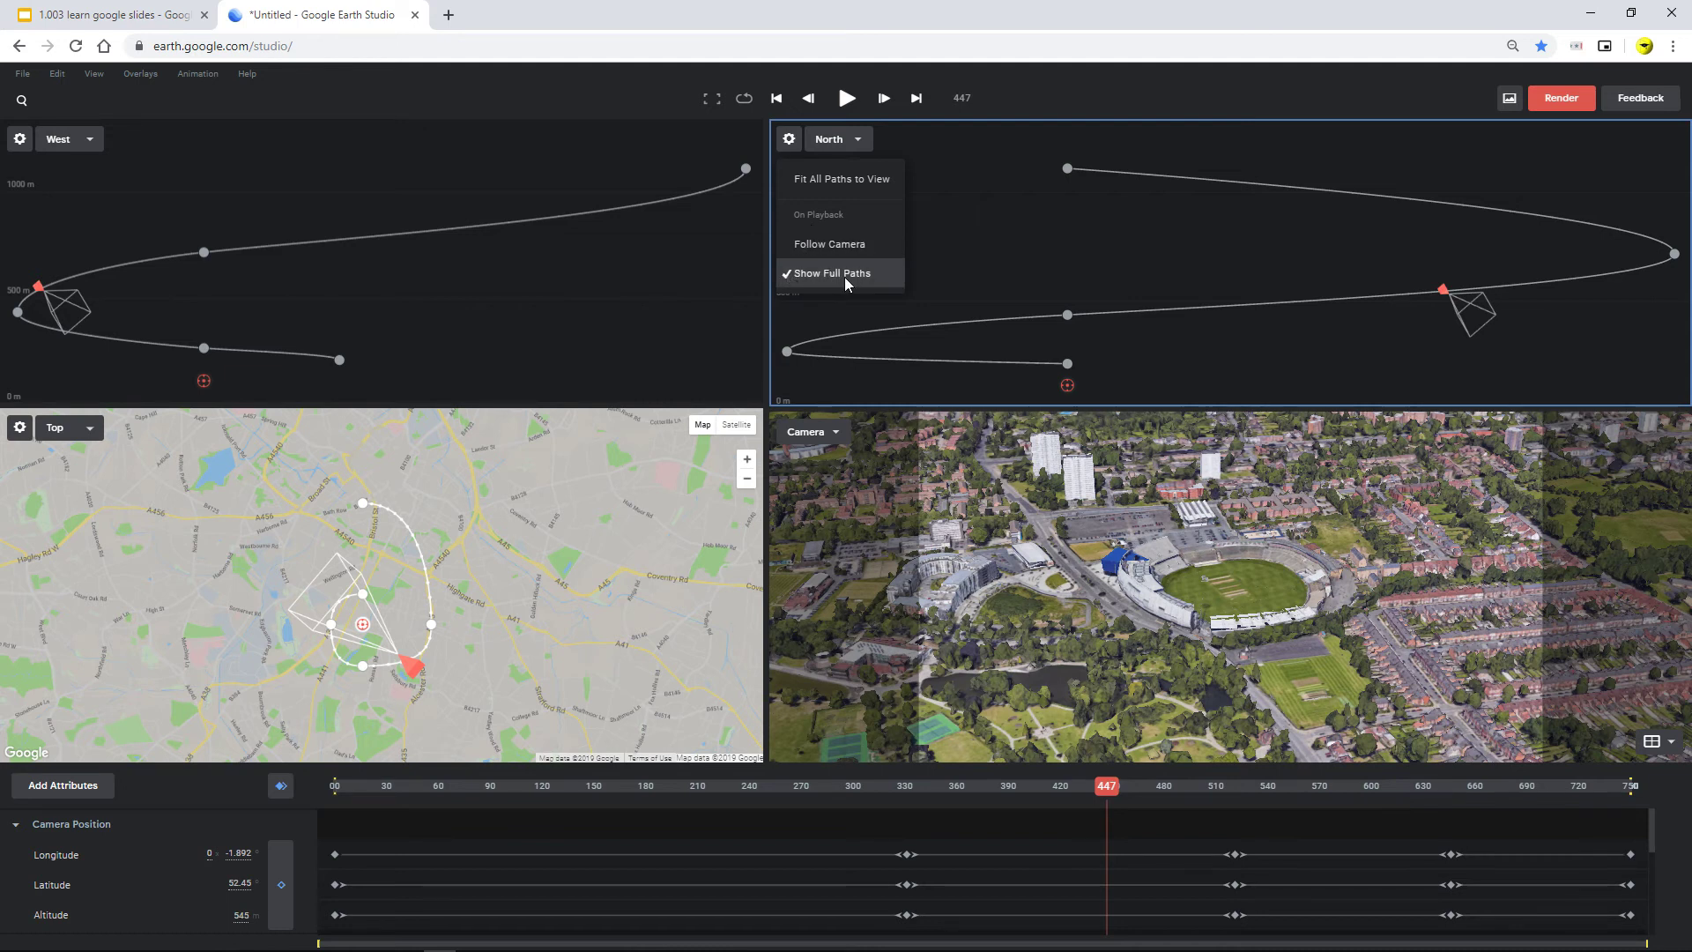
- Switch to the Google Slides presentation and open slide 99 about the viewport cameras
click(90, 17)
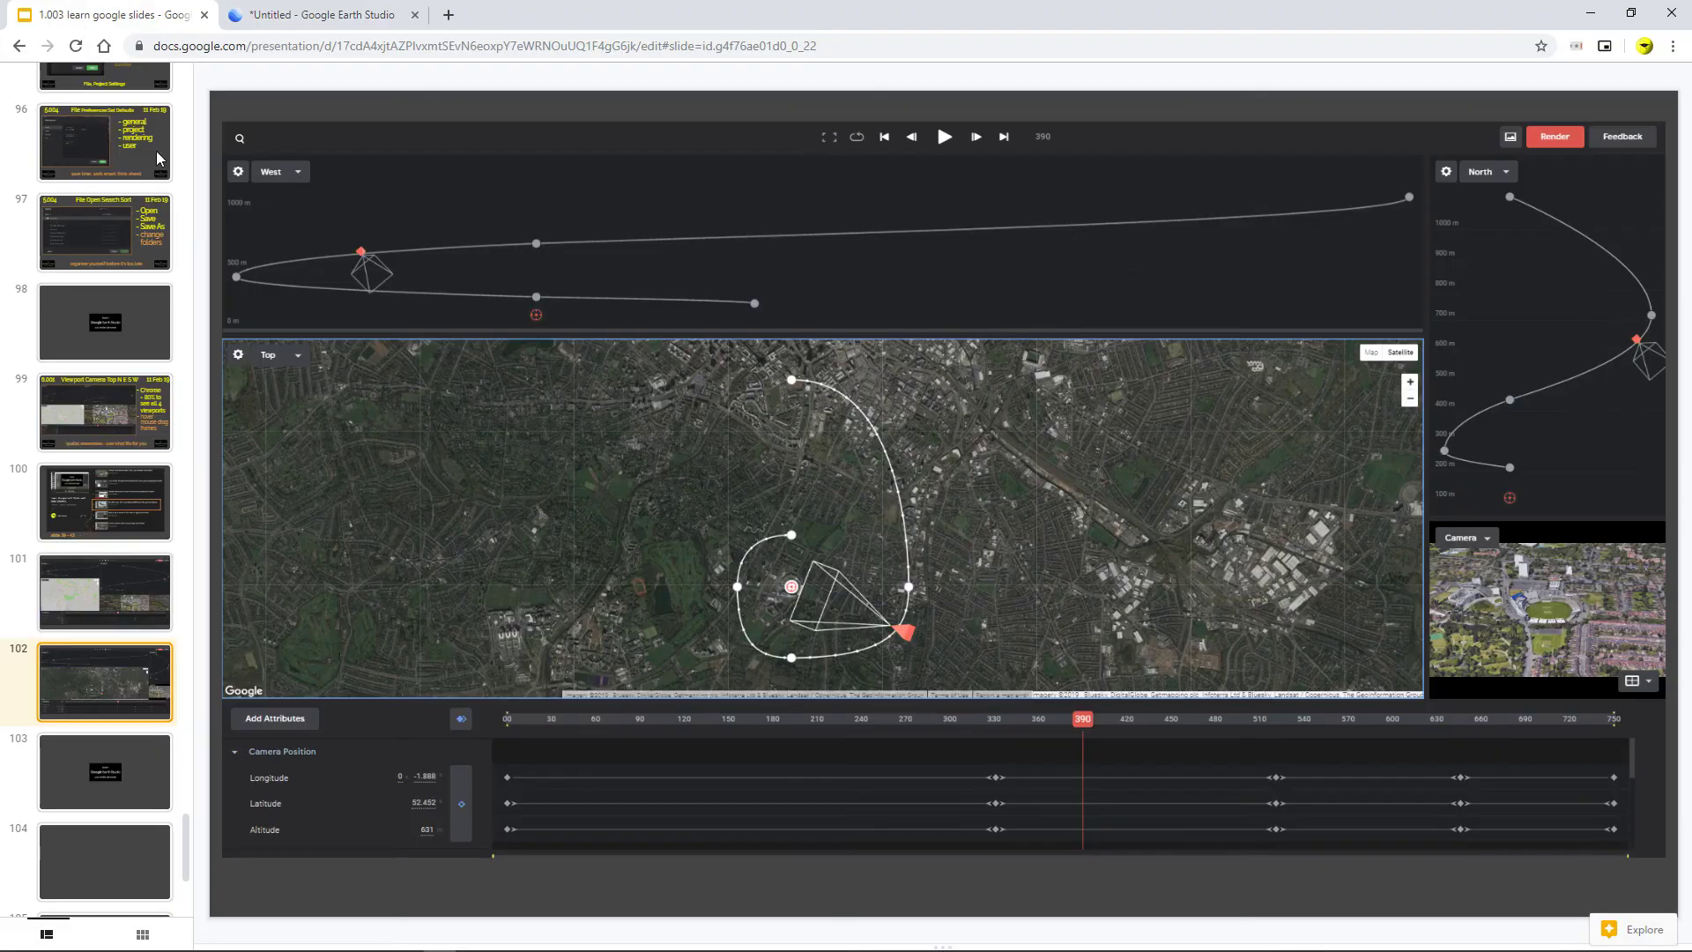
click(106, 412)
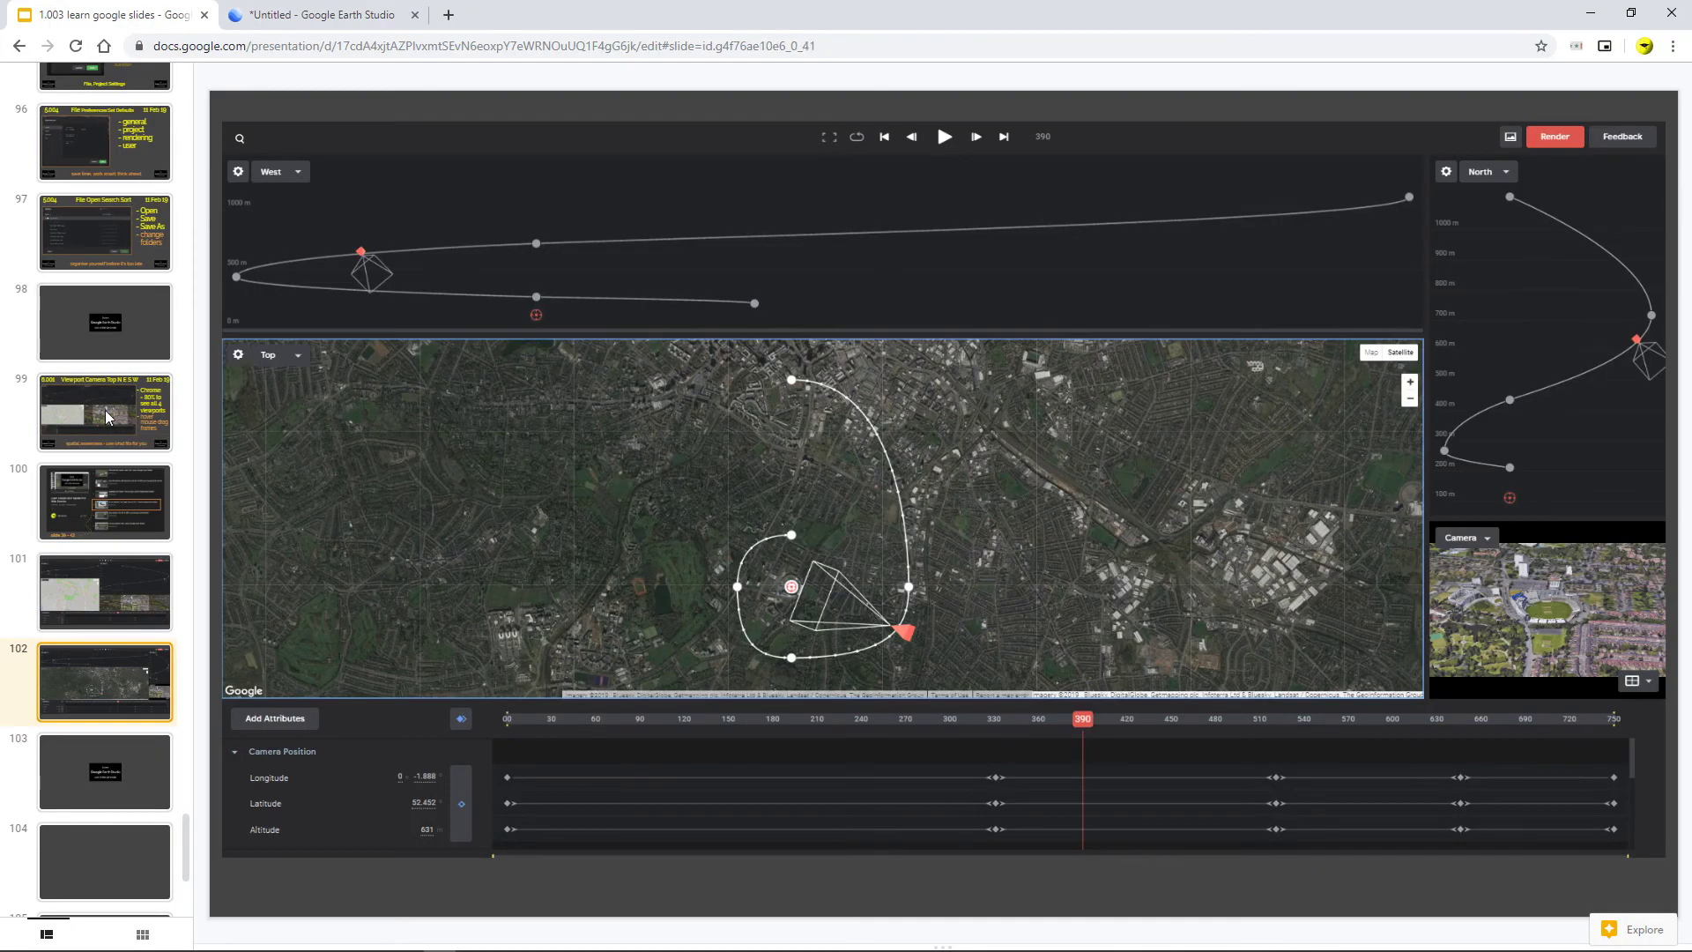